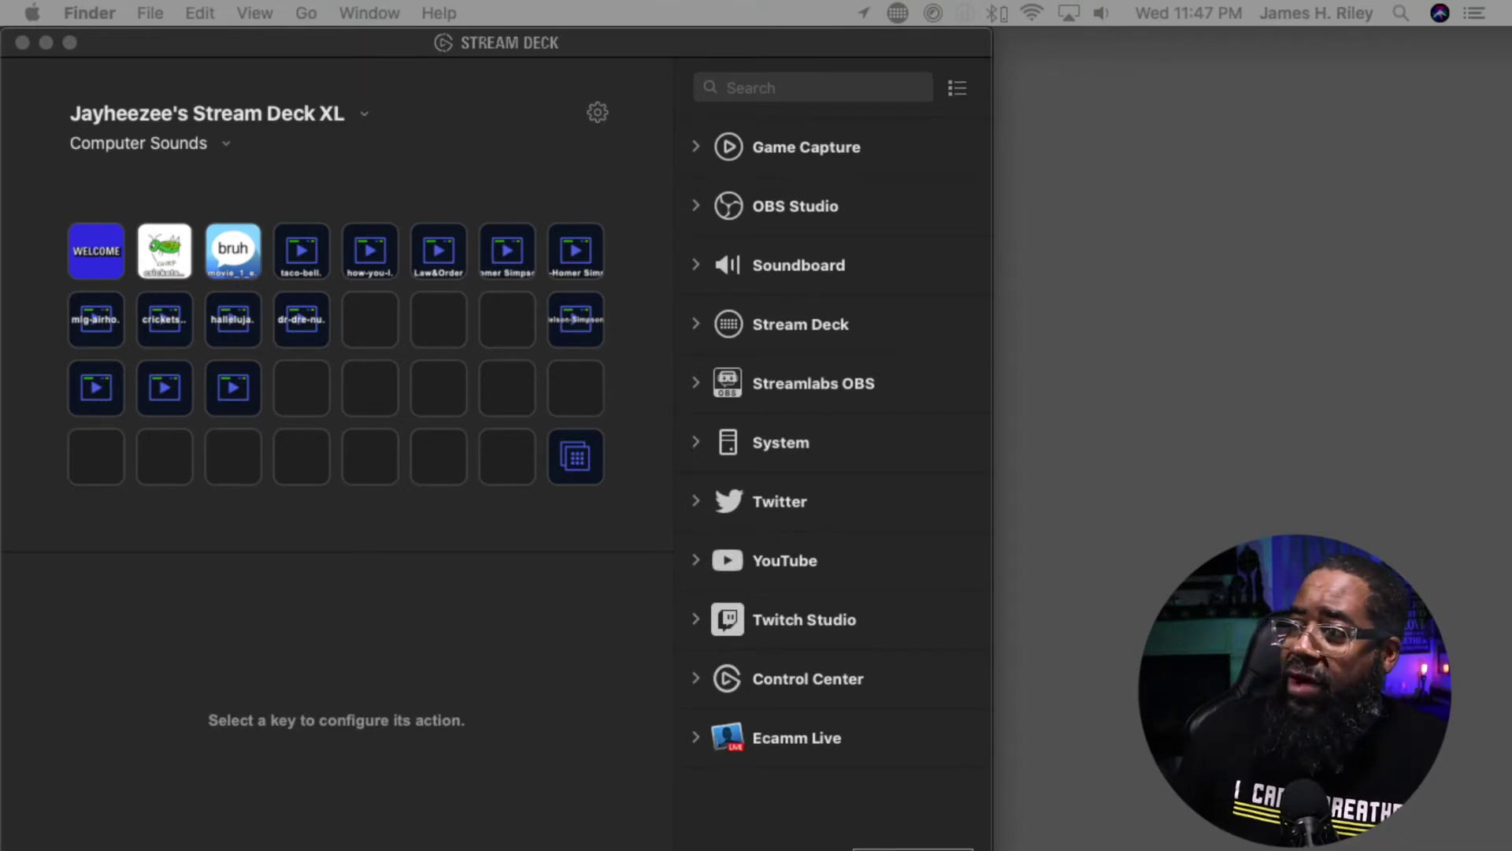
- Check the profile and device lists, keeping the Computer Sounds profile on the same device
{"action": "left_click", "coordinate": [226, 144]}
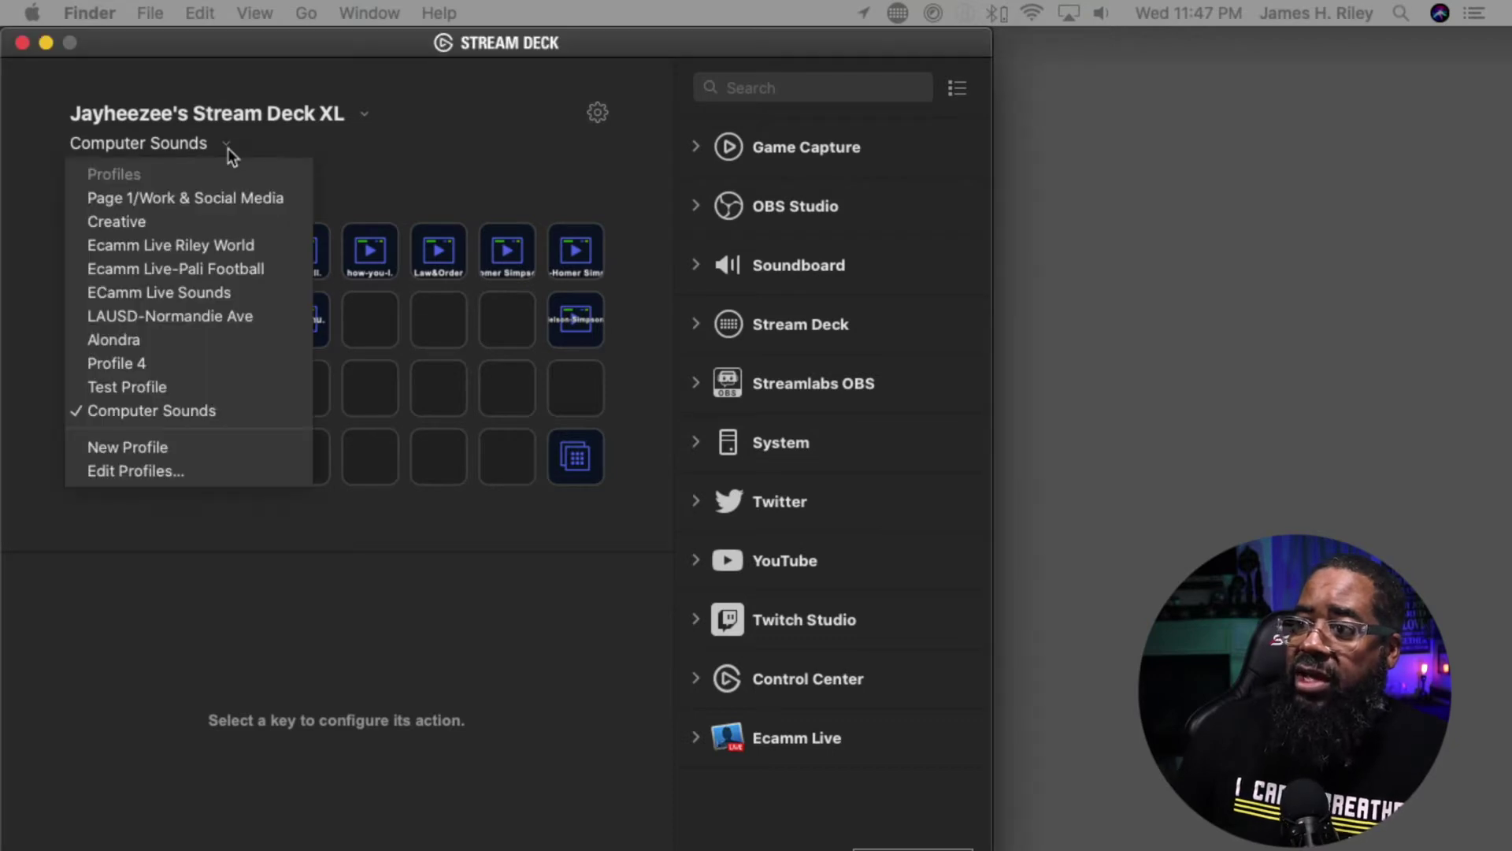
{"action": "left_click", "coordinate": [503, 167]}
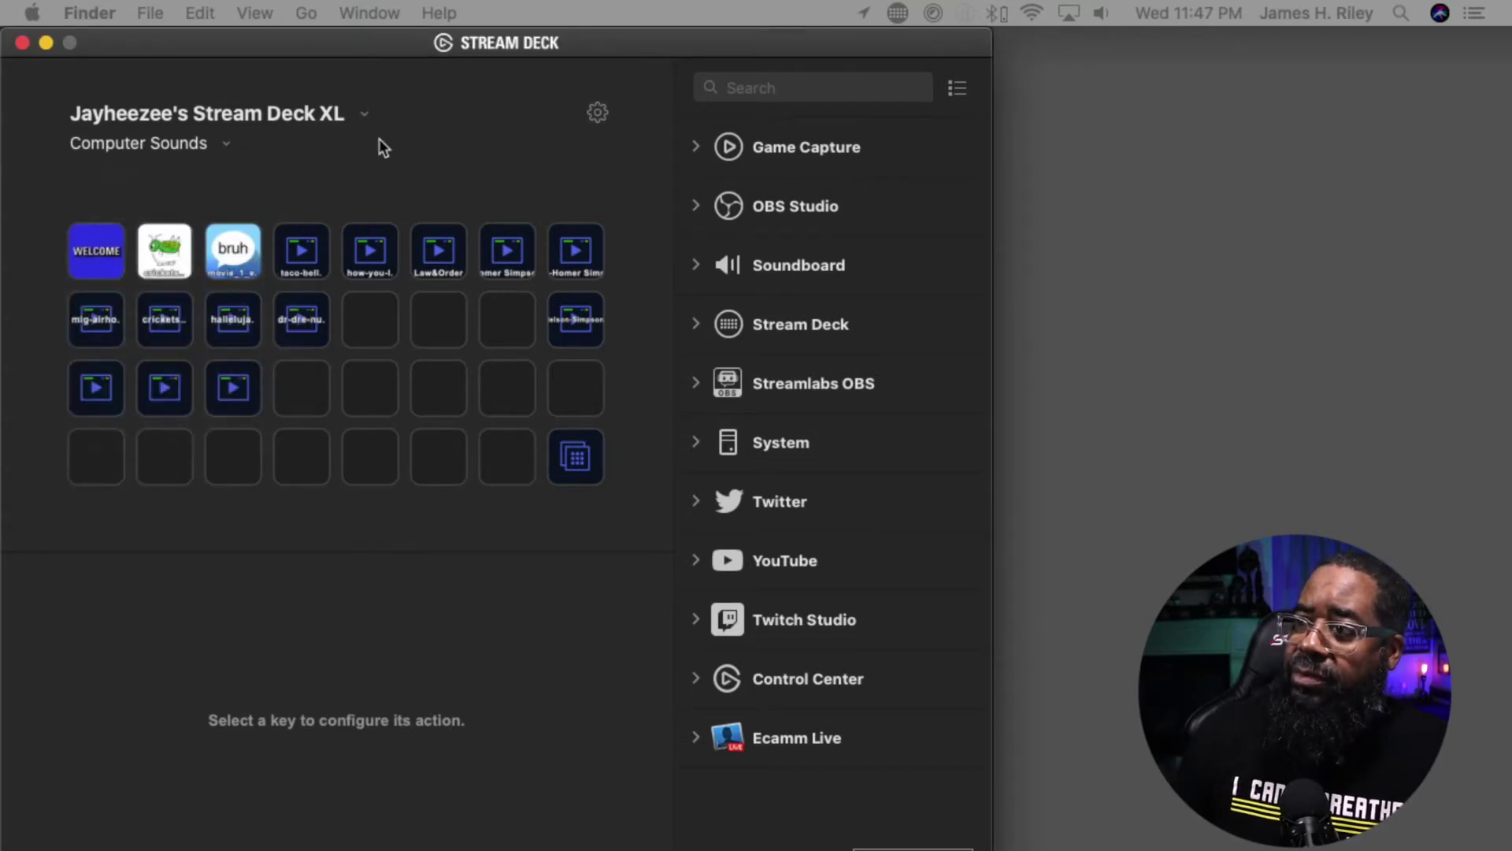
{"action": "left_click", "coordinate": [301, 122]}
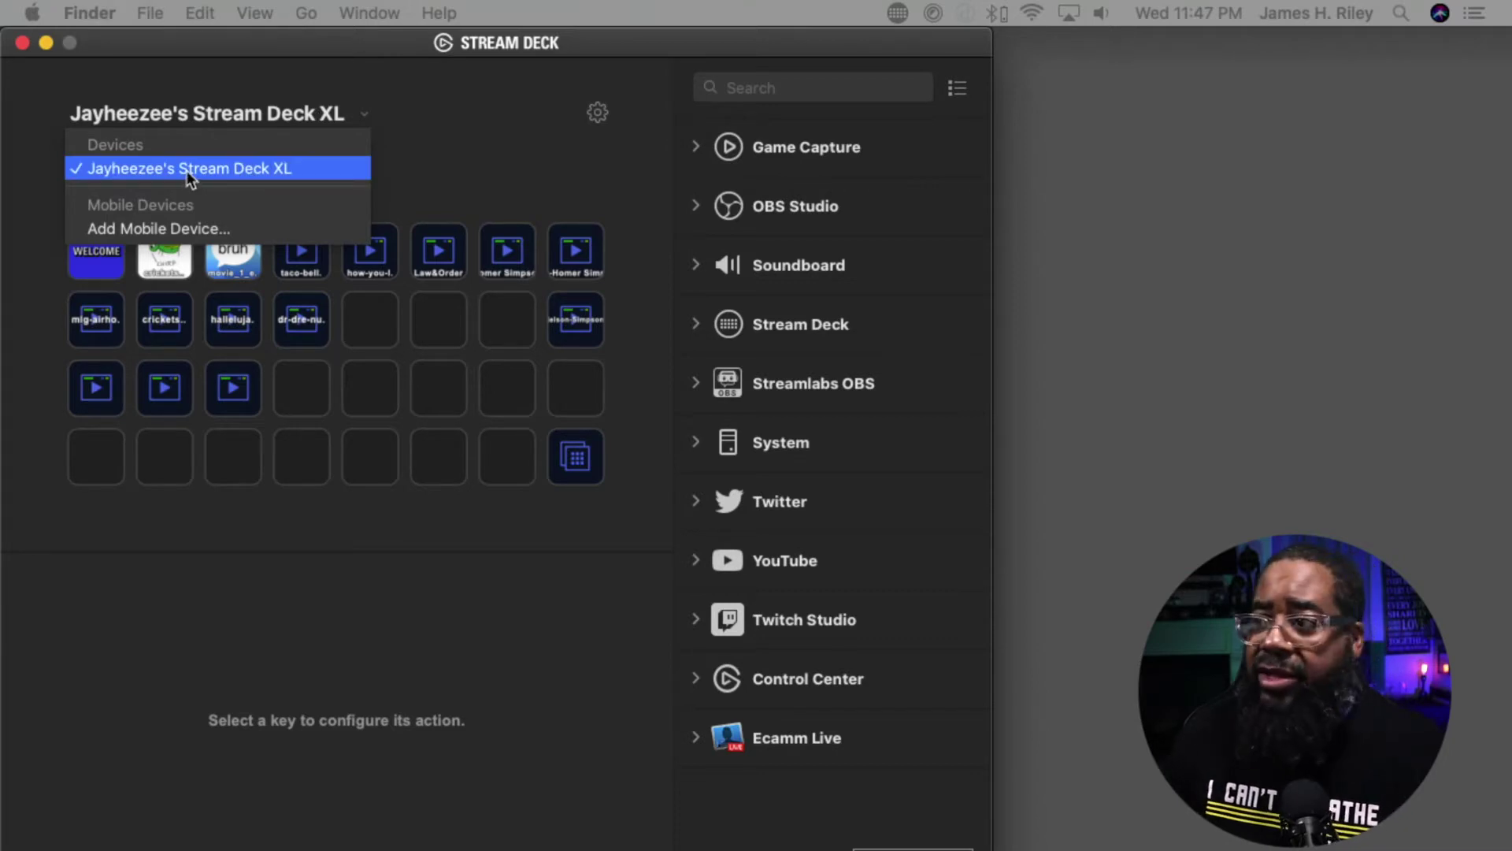
{"action": "left_click", "coordinate": [229, 178]}
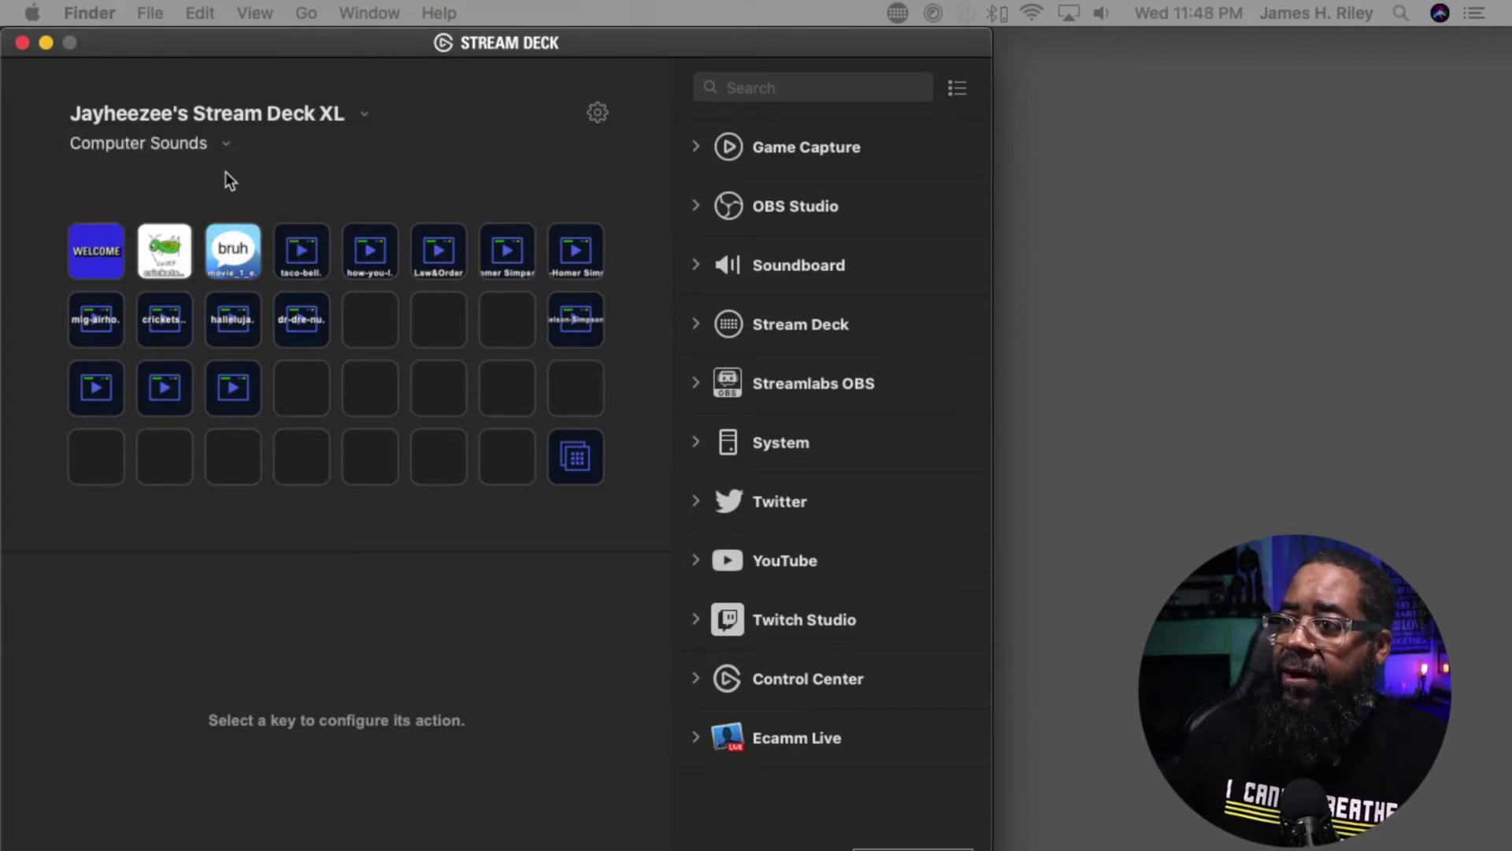
{"action": "left_click", "coordinate": [226, 148]}
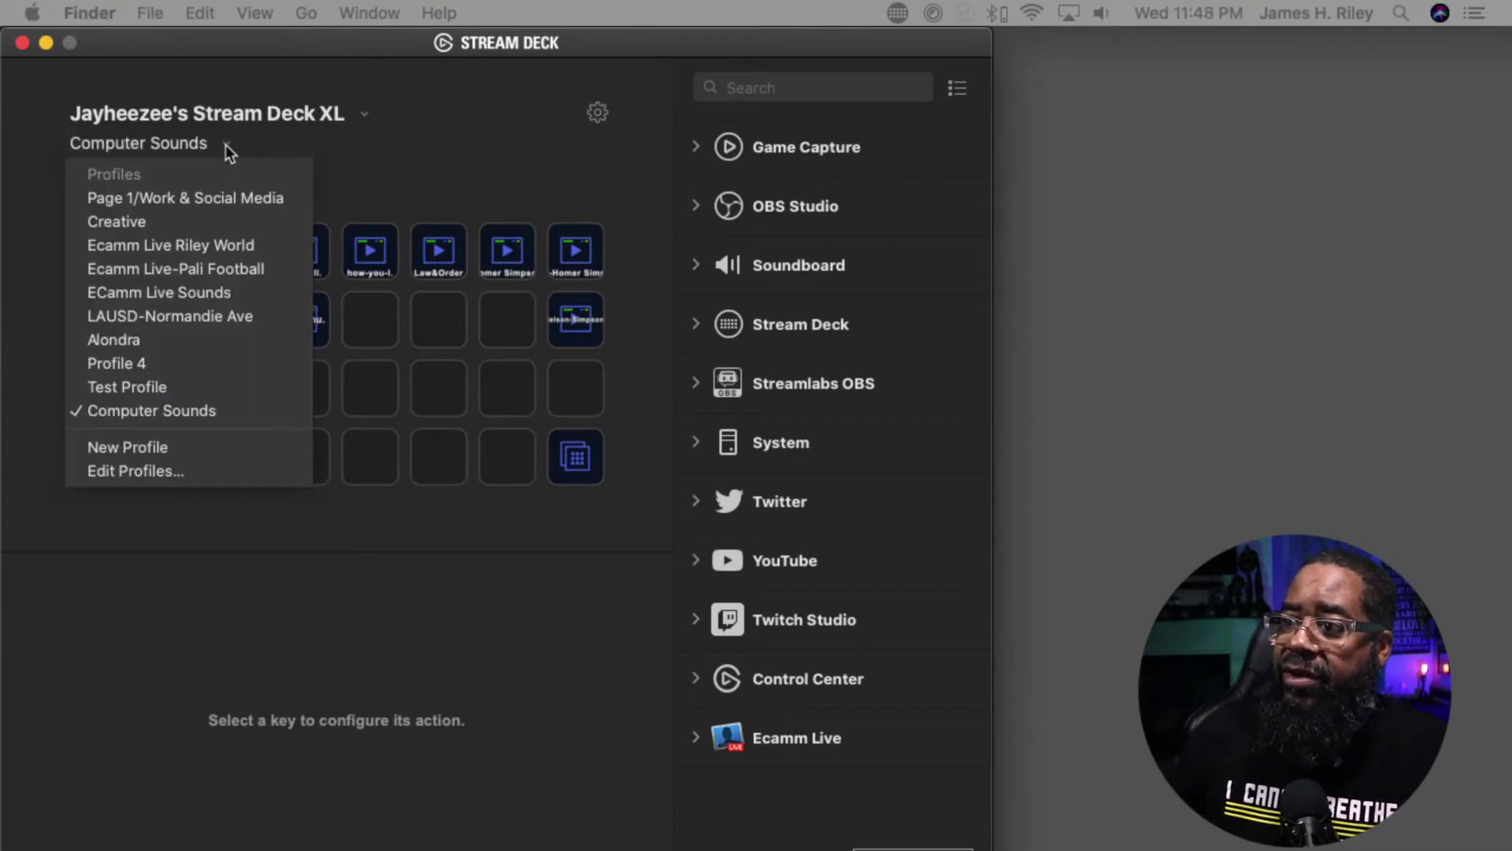
{"action": "left_click", "coordinate": [217, 416]}
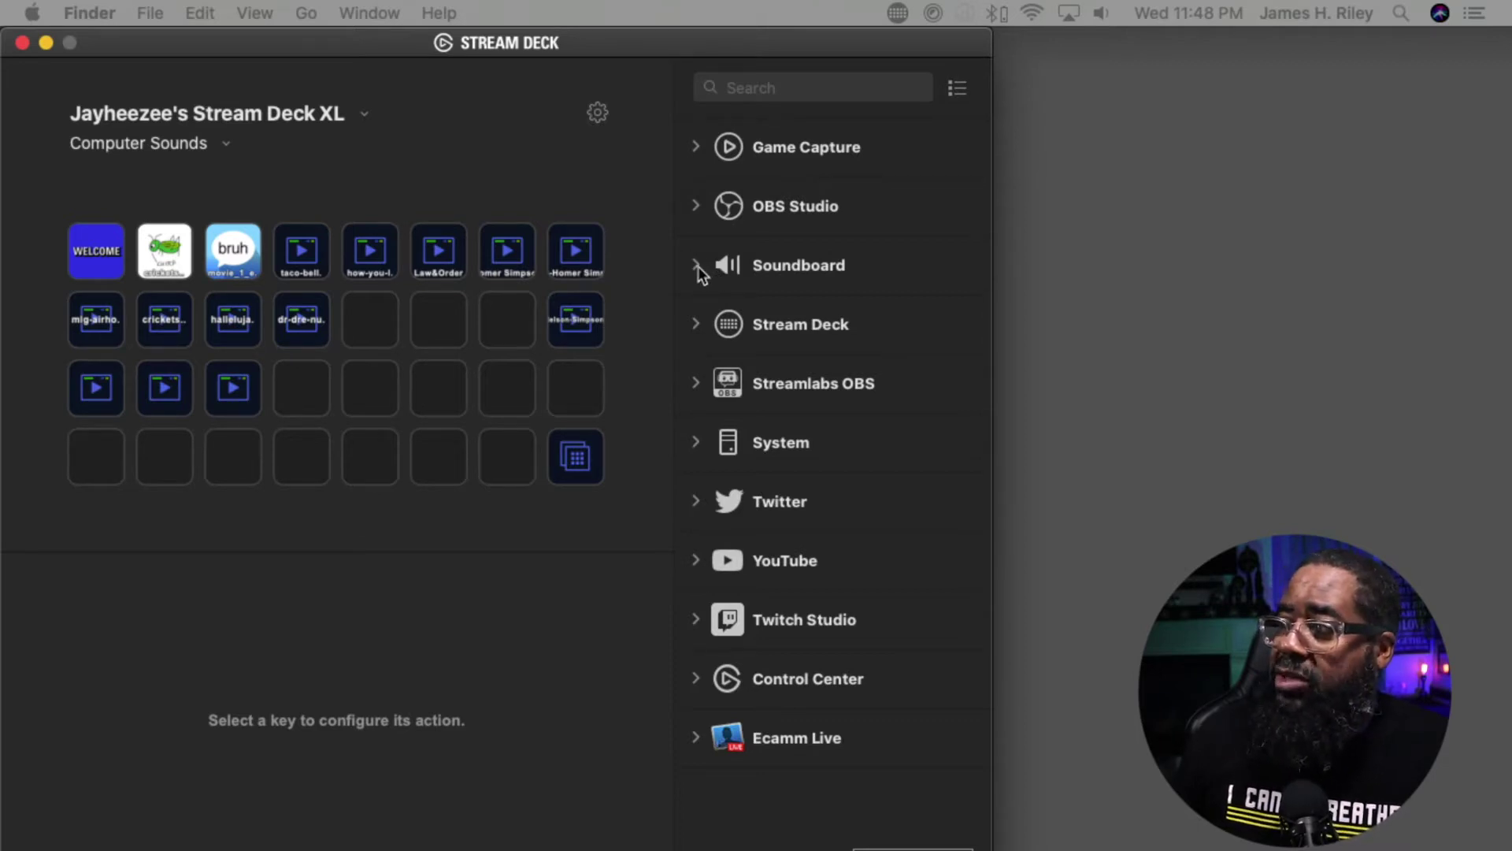
- Expand the Soundboard category to show Play Audio and Stop Audio, then pick Play Audio
{"action": "left_click", "coordinate": [697, 268]}
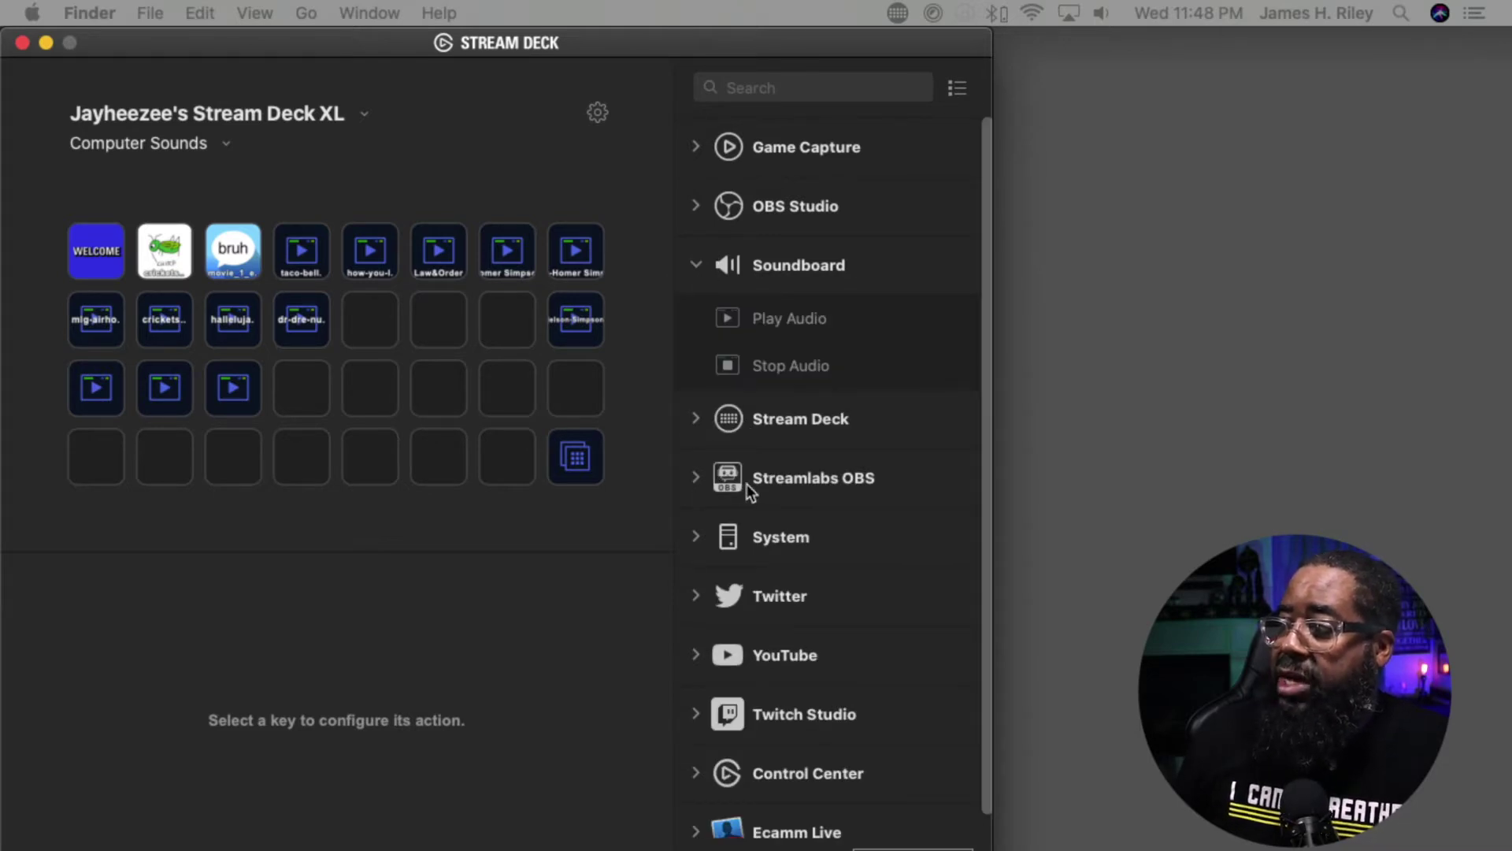
{"action": "scroll", "coordinate": [800, 504], "scroll_direction": "down", "scroll_amount": 1}
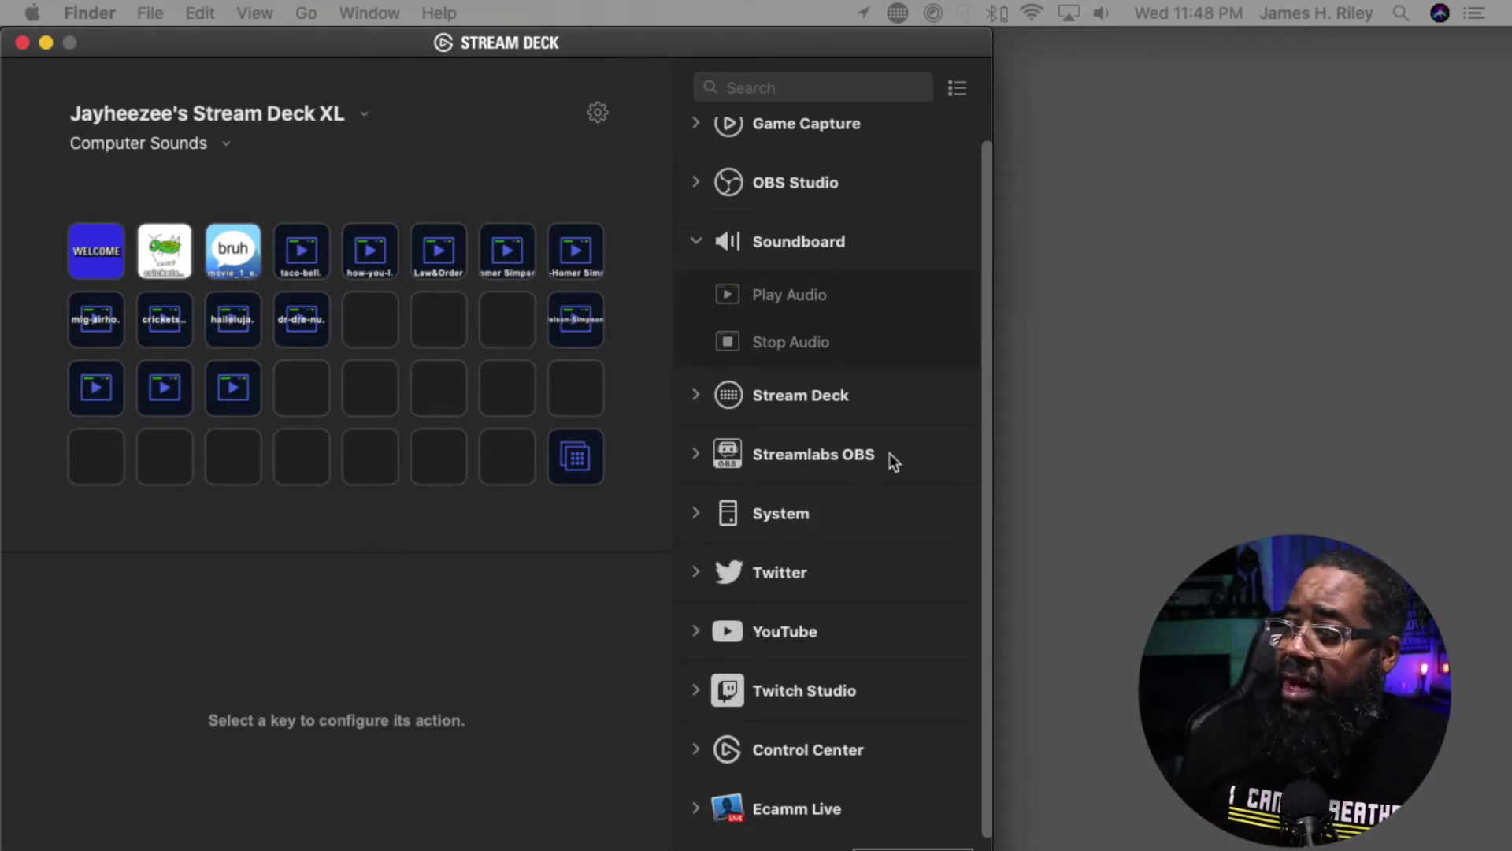
{"action": "left_click", "coordinate": [695, 241]}
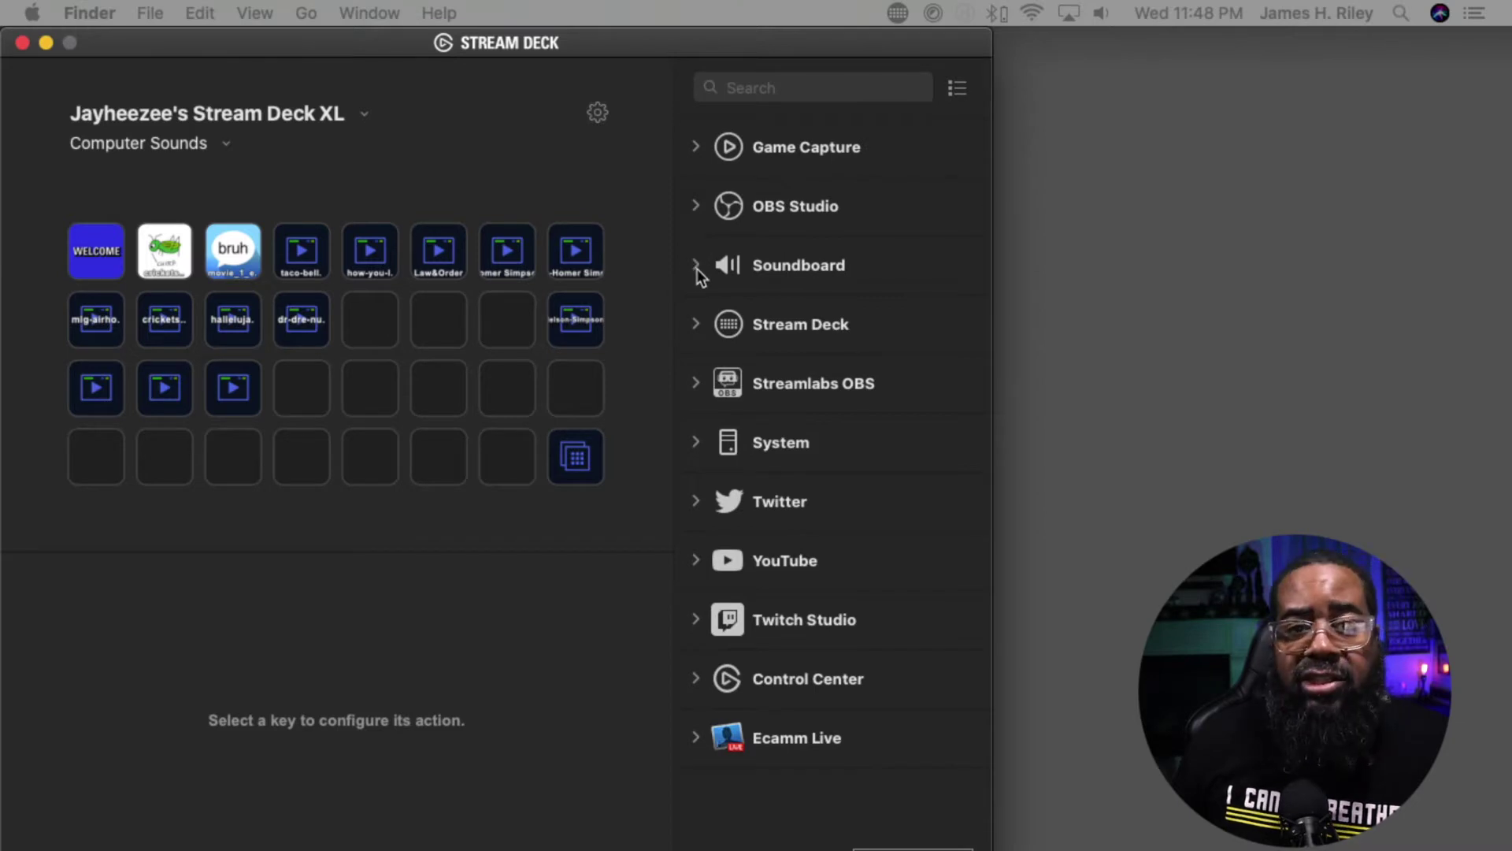
{"action": "left_click", "coordinate": [696, 266]}
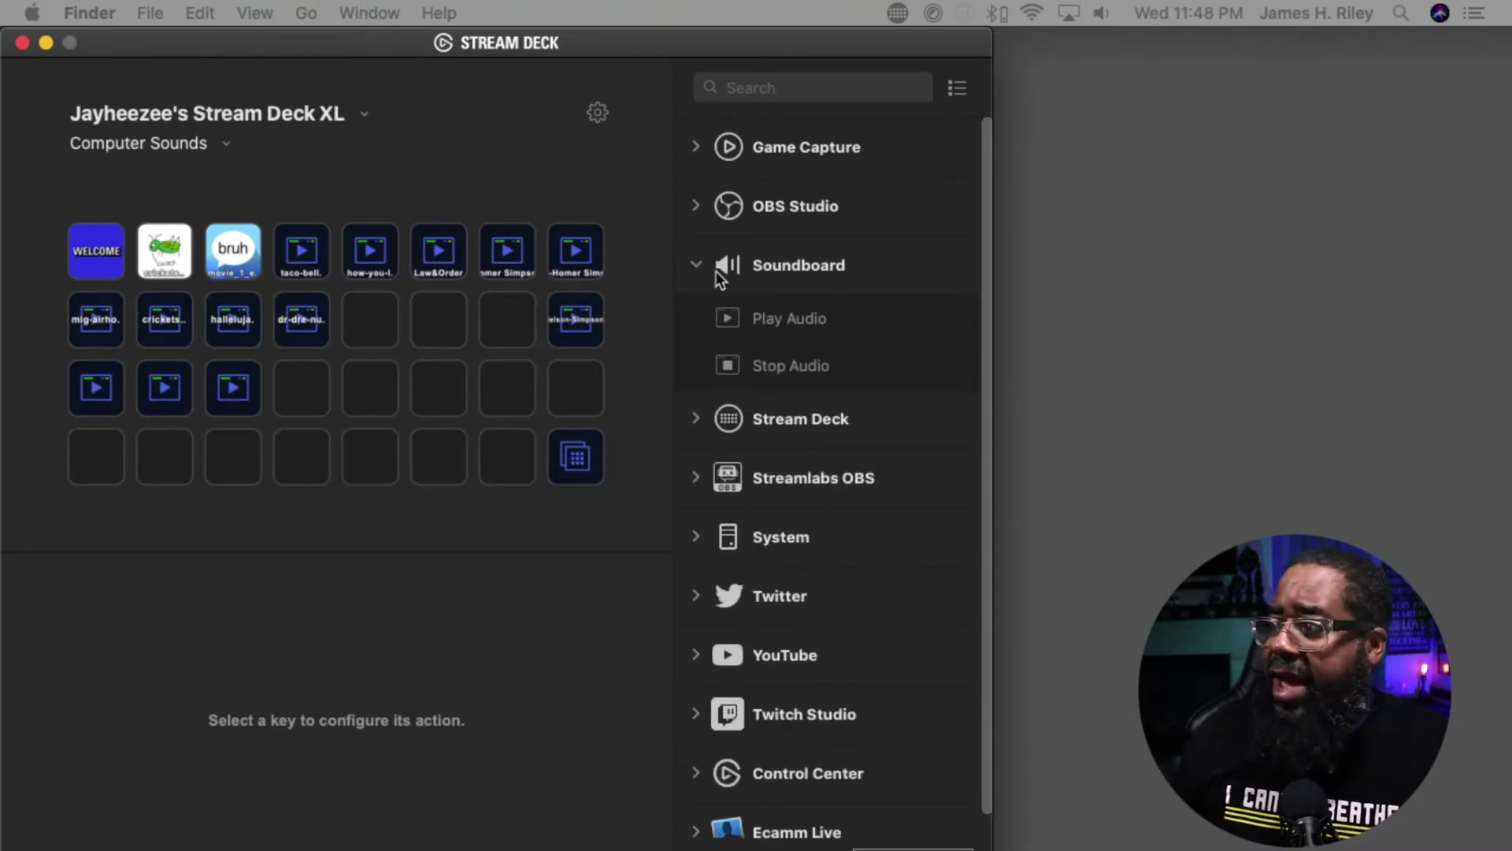
{"action": "left_click", "coordinate": [753, 323]}
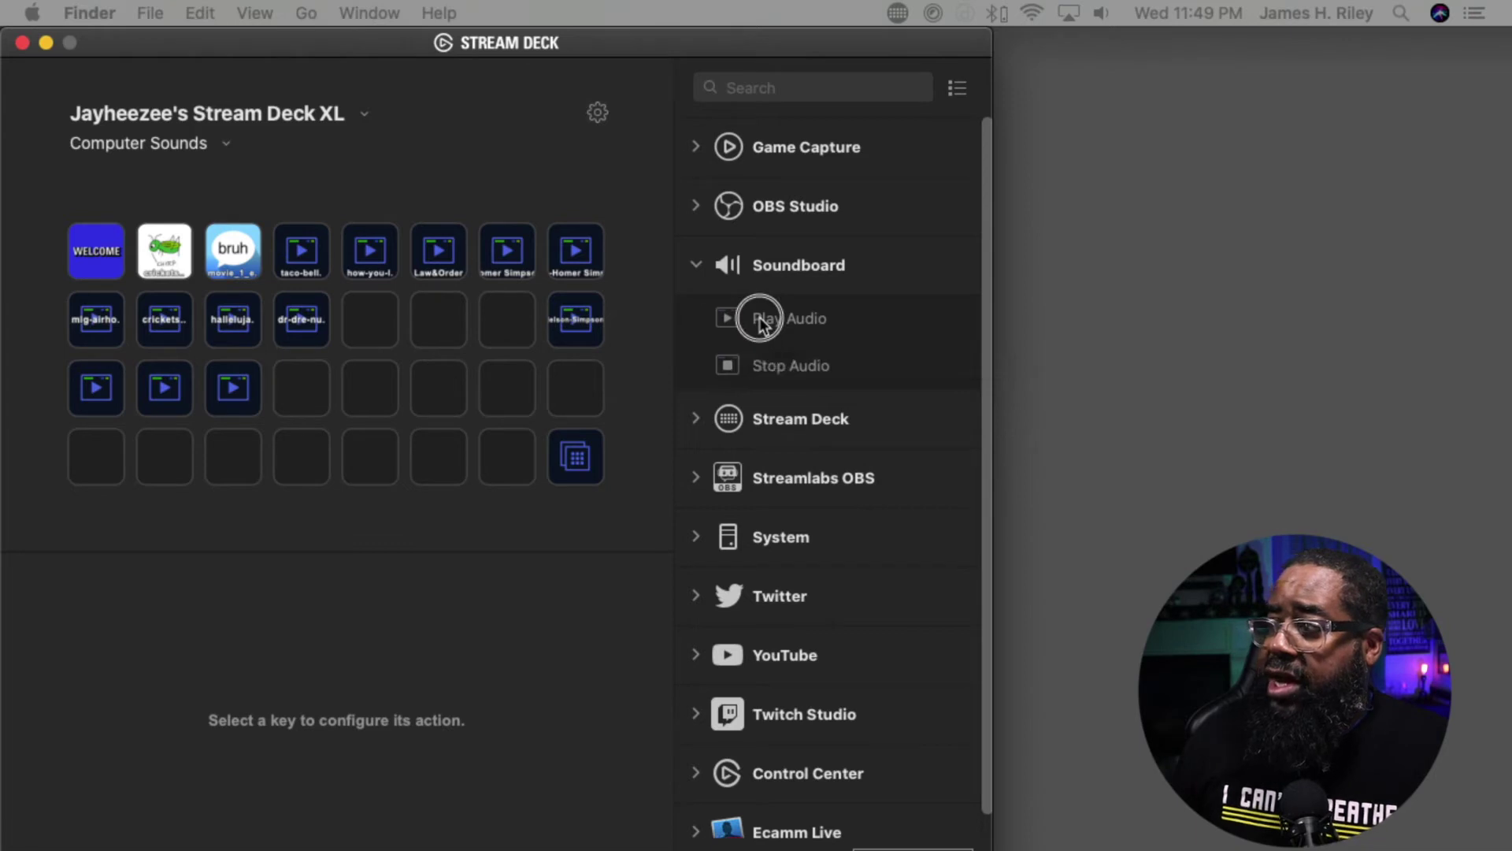
- Drop the Play Audio action onto the empty fourth key of row three
{"action": "left_click_drag", "start_coordinate": [753, 323], "coordinate": [305, 399]}
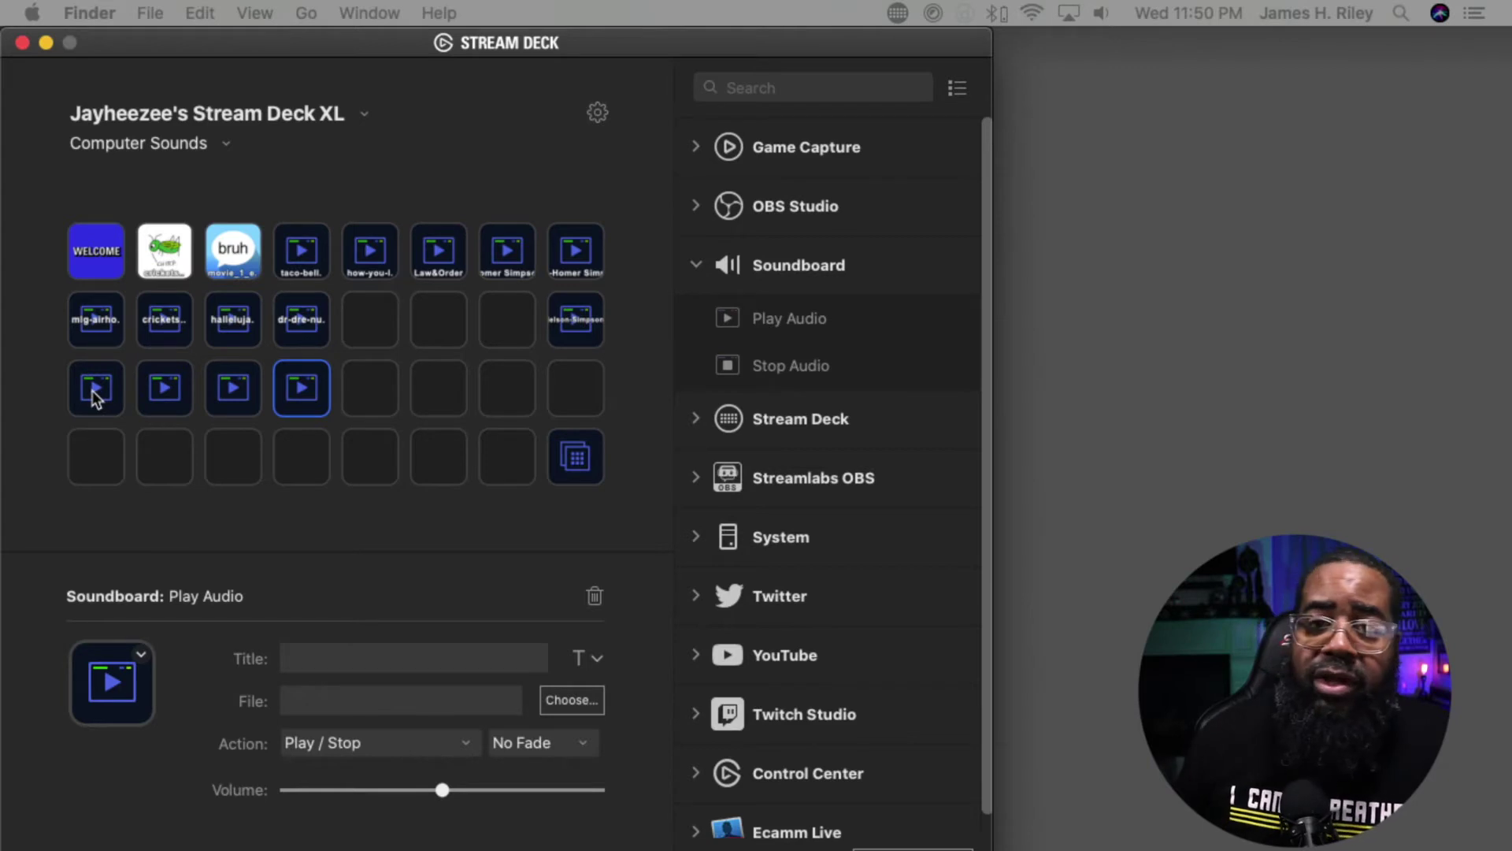
- Select the first row-three key and enter 'Soul Searching' as its title
{"action": "left_click", "coordinate": [93, 390]}
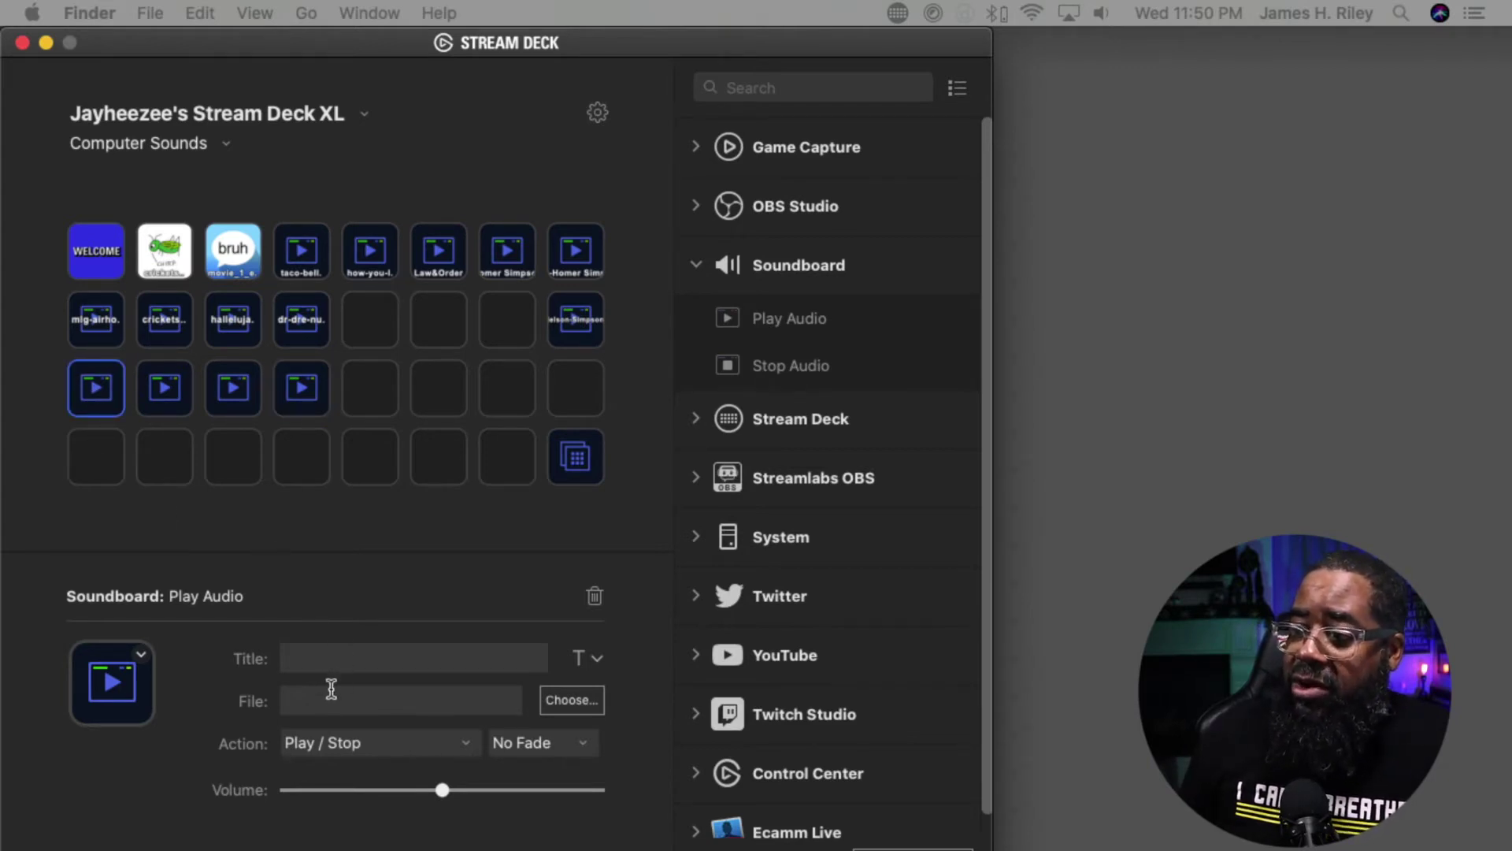
{"action": "left_click", "coordinate": [320, 660]}
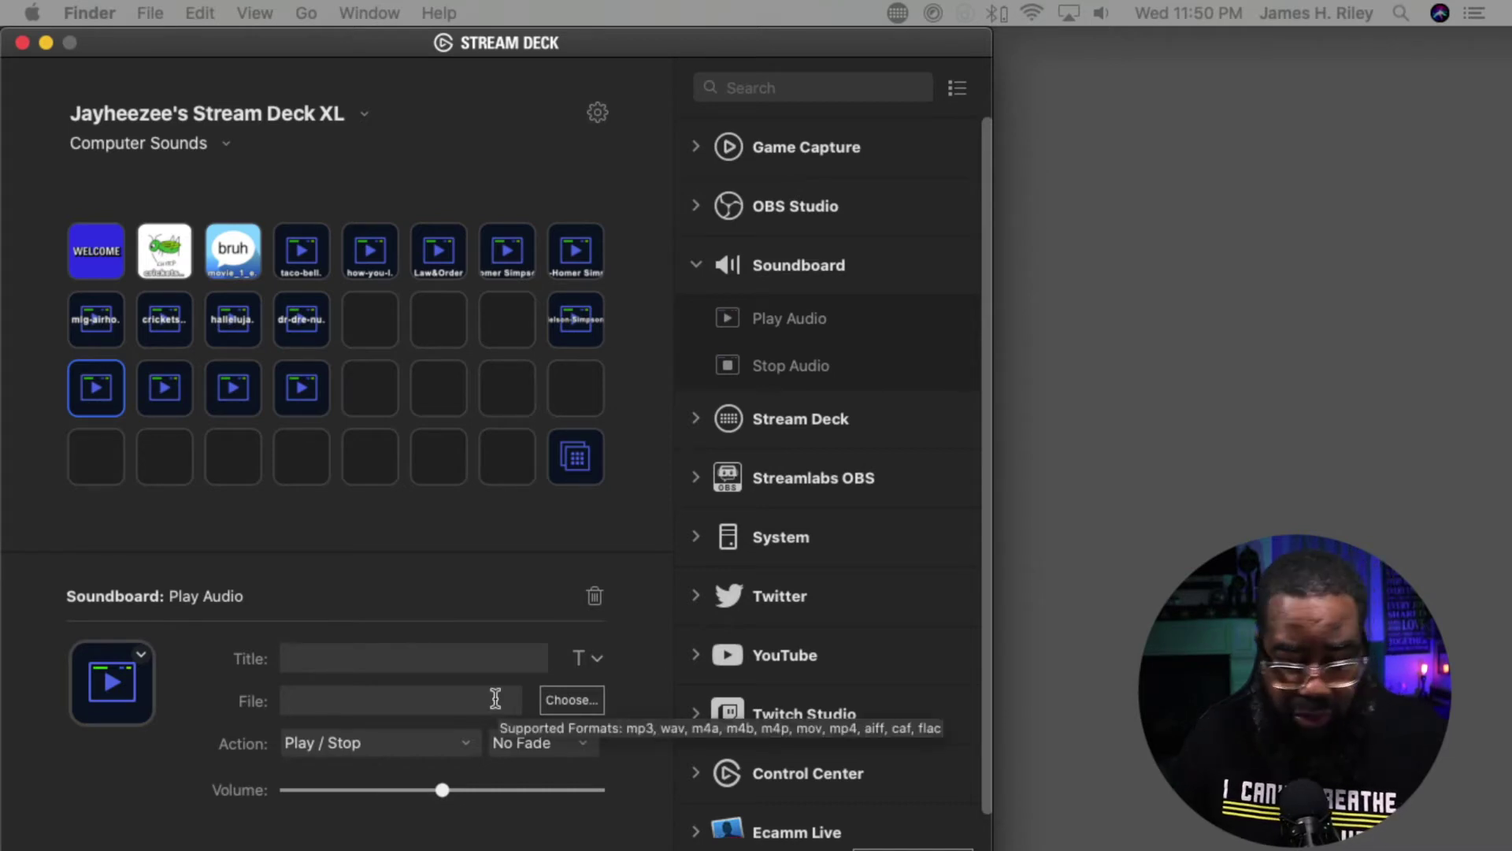
{"action": "type", "text": "Soul"}
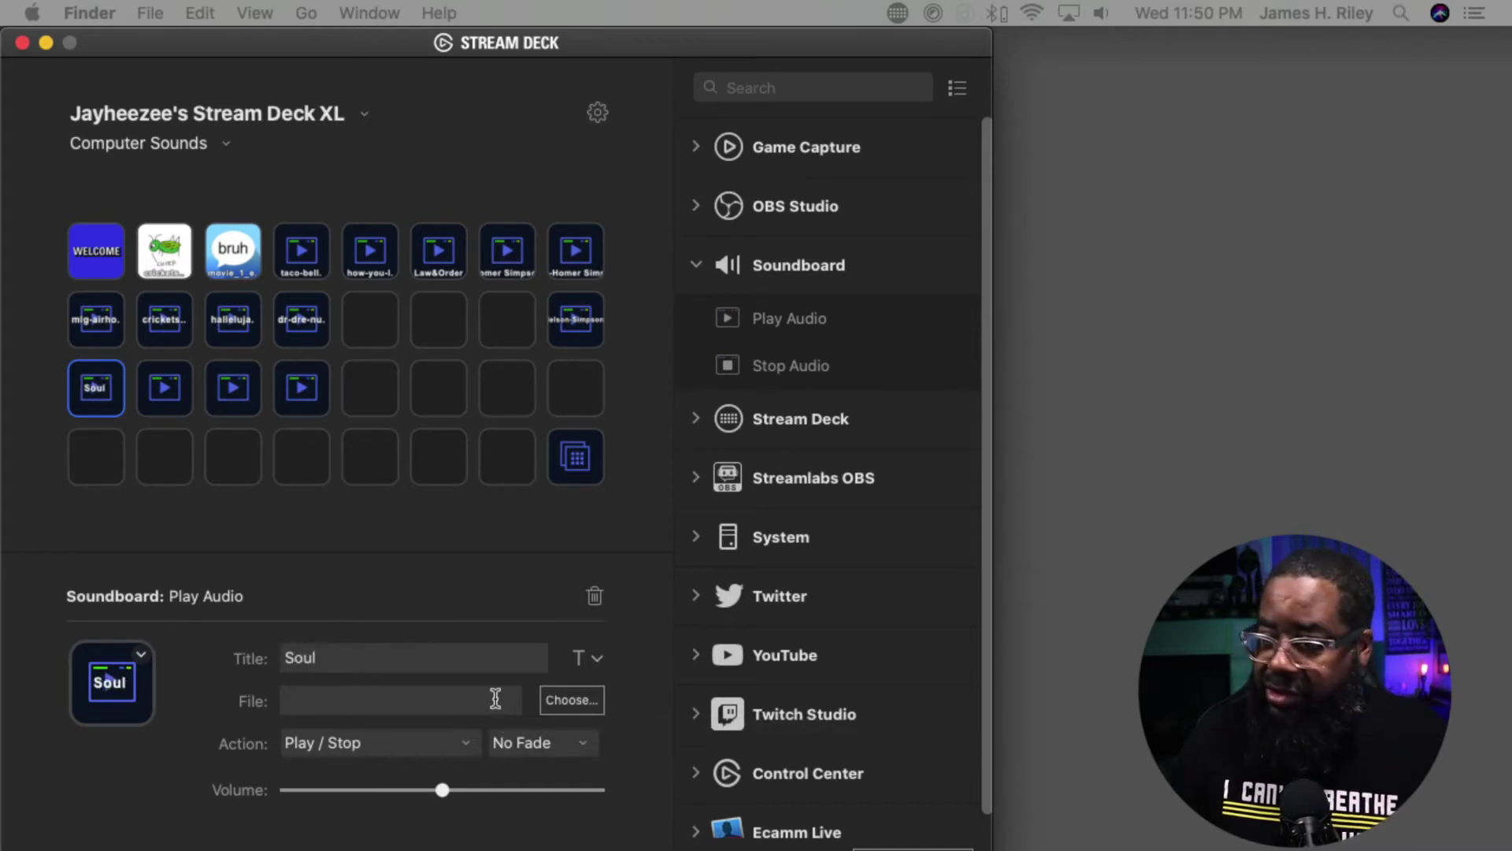
{"action": "type", "text": " S"}
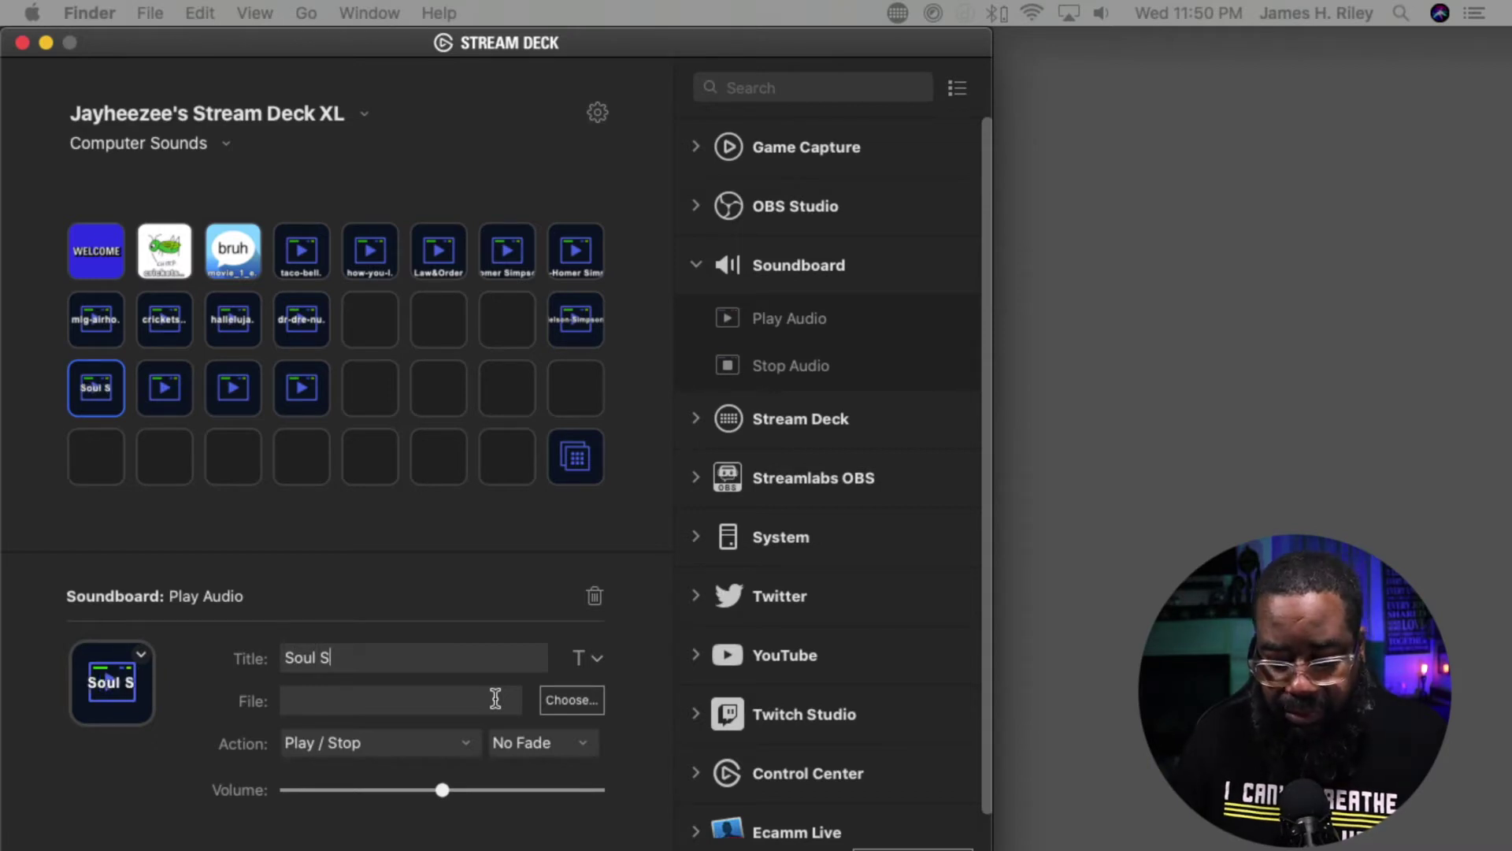
{"action": "type", "text": "earching"}
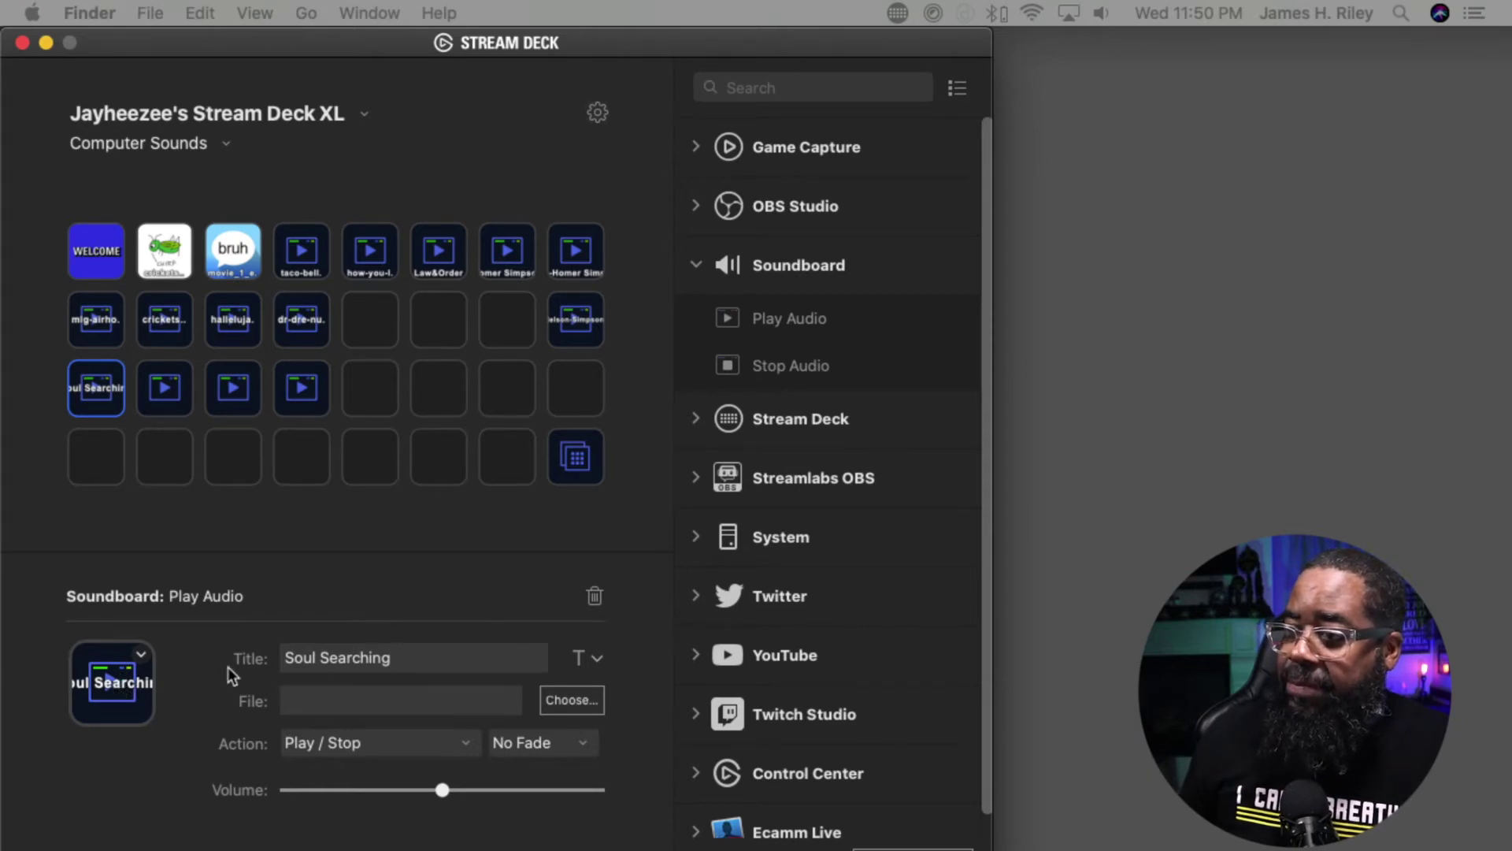
{"action": "left_click", "coordinate": [597, 660]}
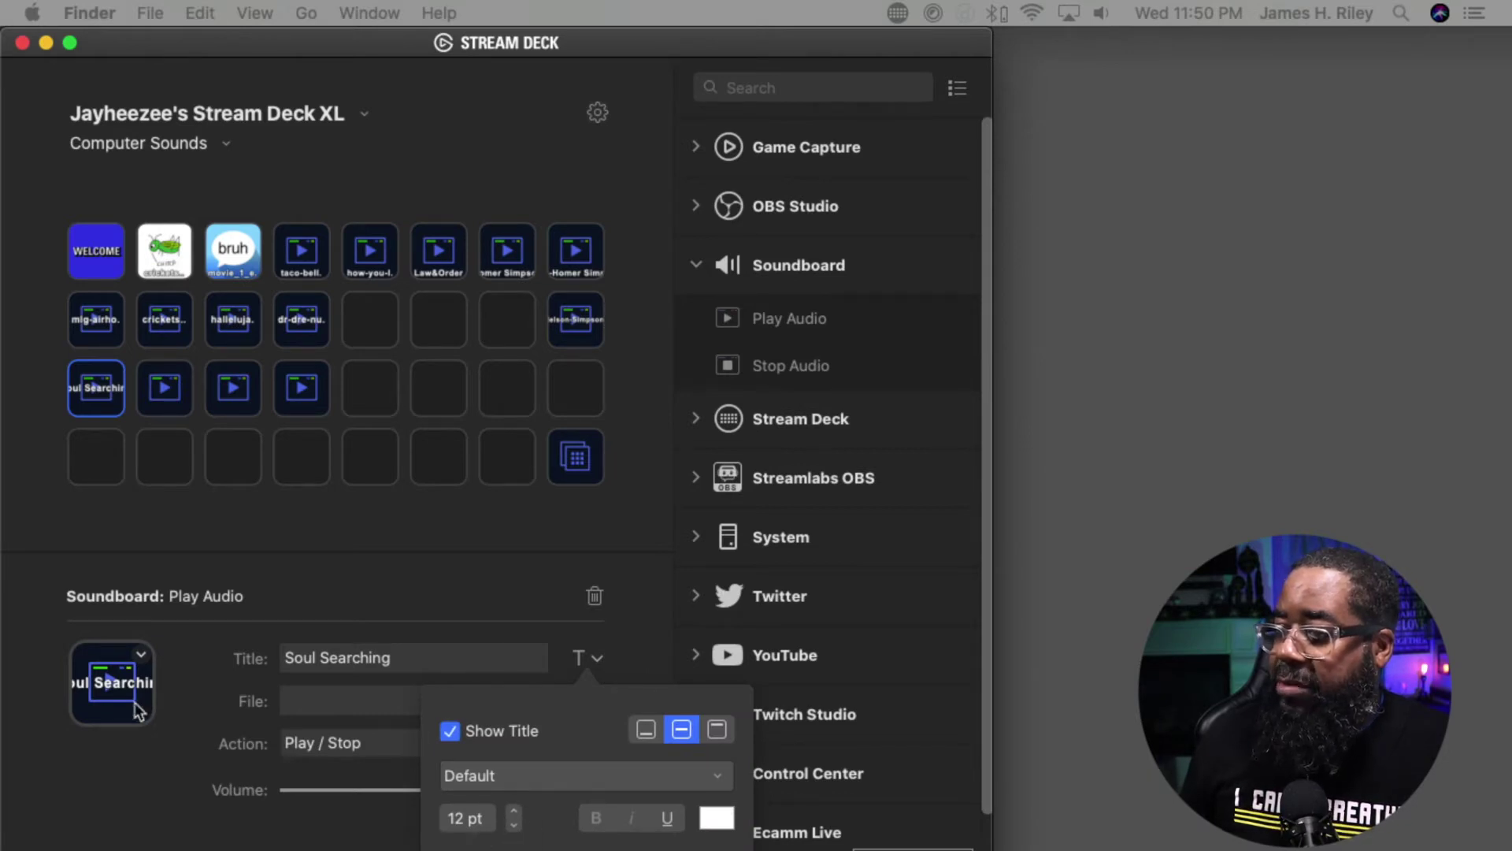
- Set the Soul Searching title to 8 pt and align it to the bottom of the key
{"action": "left_click", "coordinate": [327, 662]}
{"action": "triple_click", "coordinate": [327, 660]}
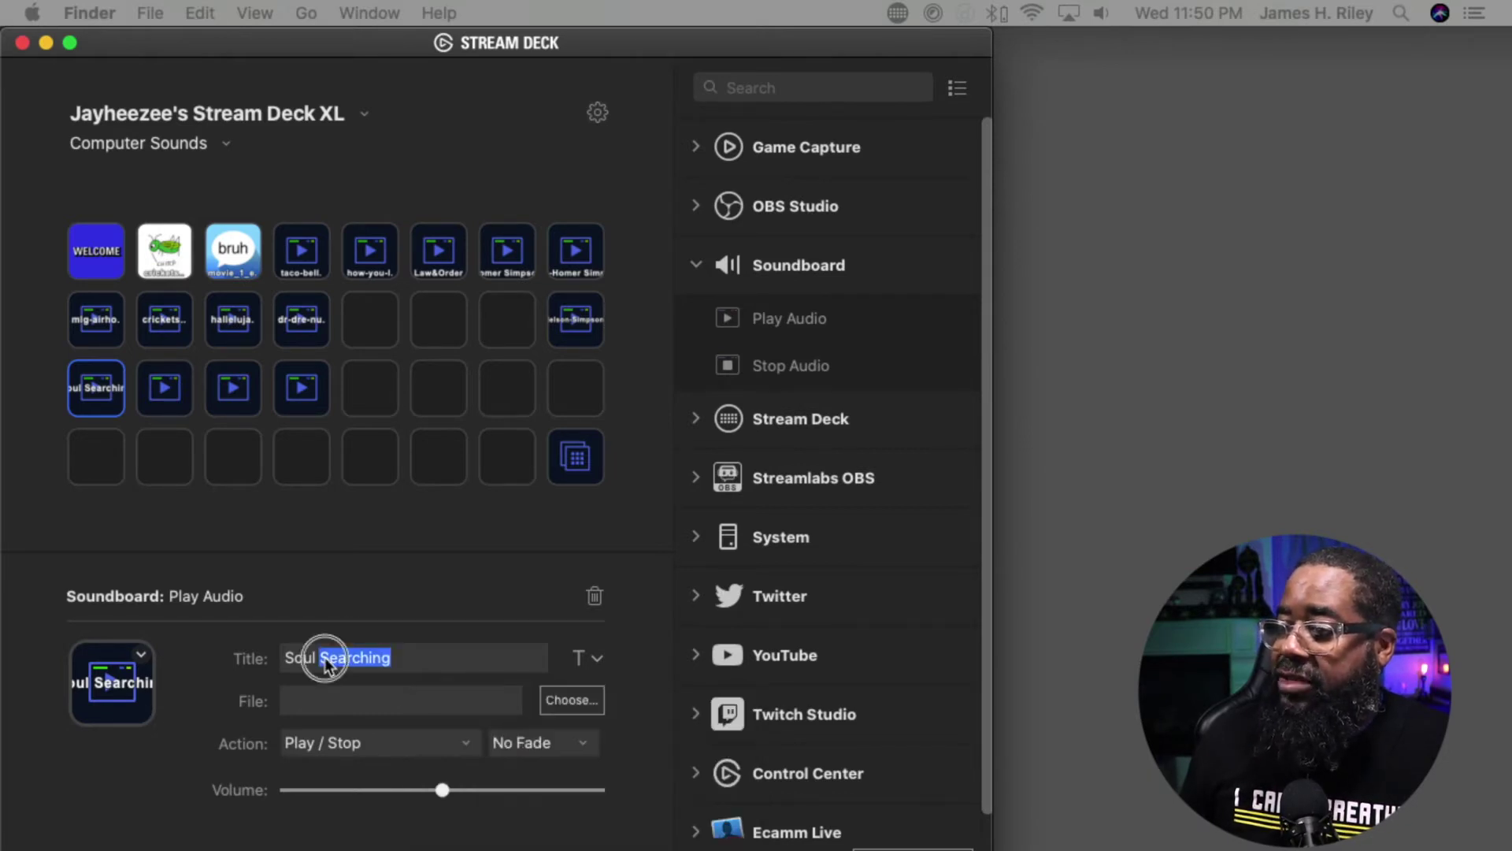
{"action": "left_click", "coordinate": [599, 660]}
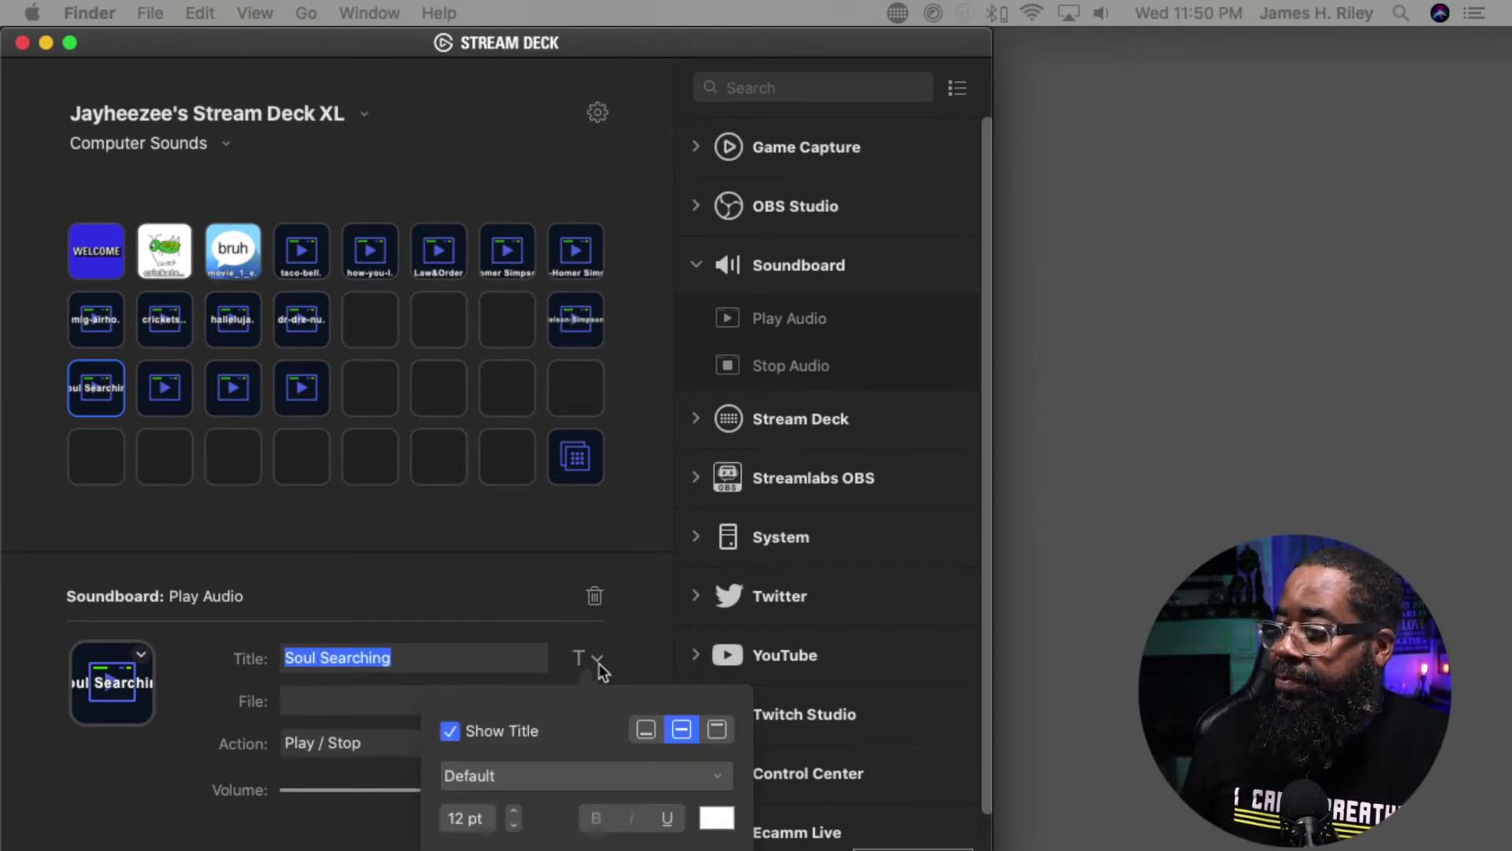
{"action": "left_click", "coordinate": [516, 825]}
{"action": "left_click", "coordinate": [516, 824]}
{"action": "left_click", "coordinate": [515, 825]}
{"action": "left_click", "coordinate": [516, 824]}
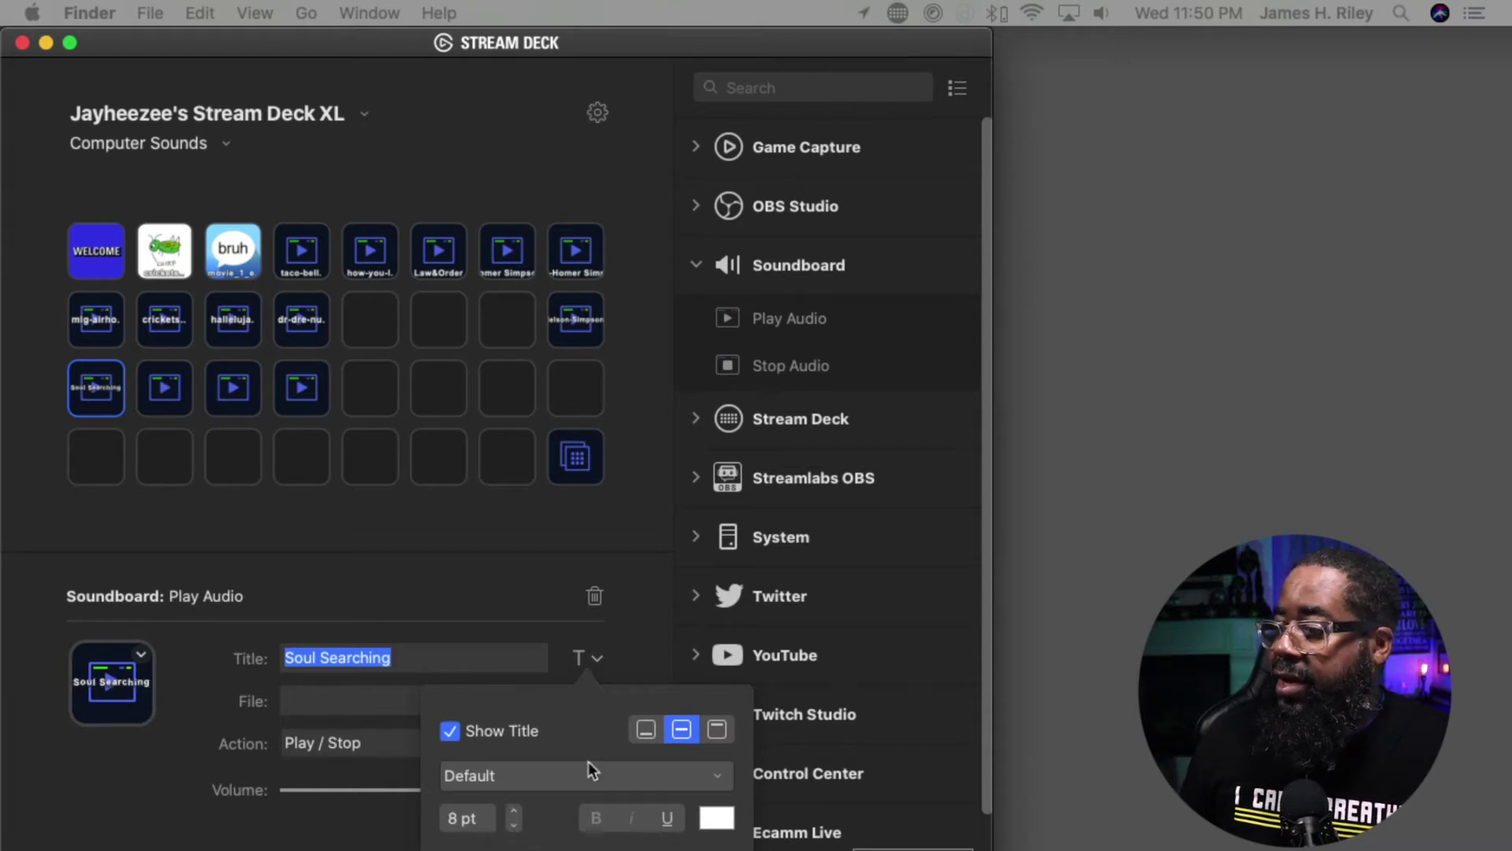
{"action": "left_click", "coordinate": [647, 731]}
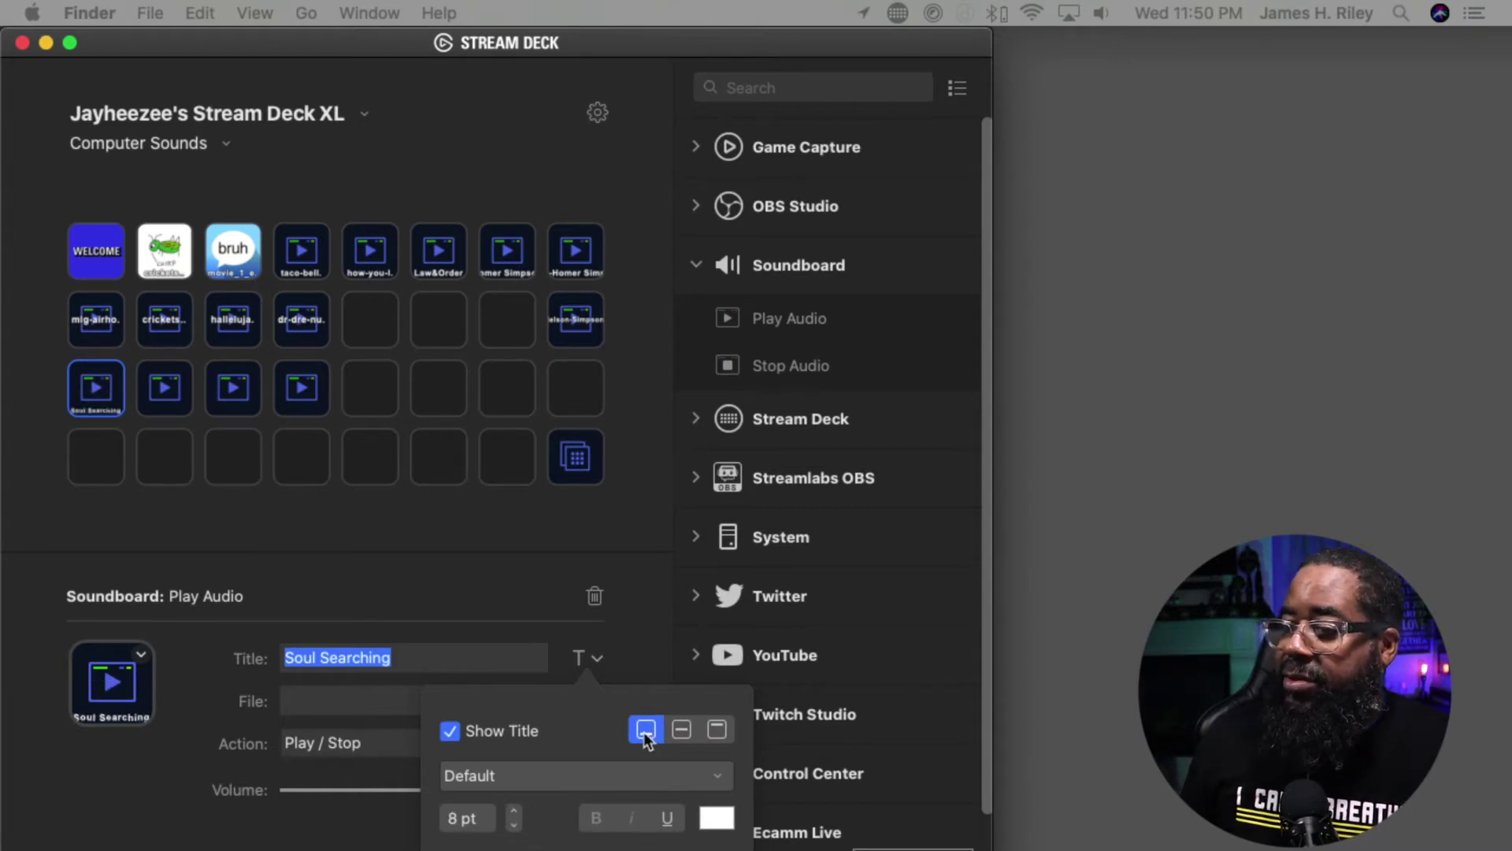
{"action": "left_click", "coordinate": [406, 652]}
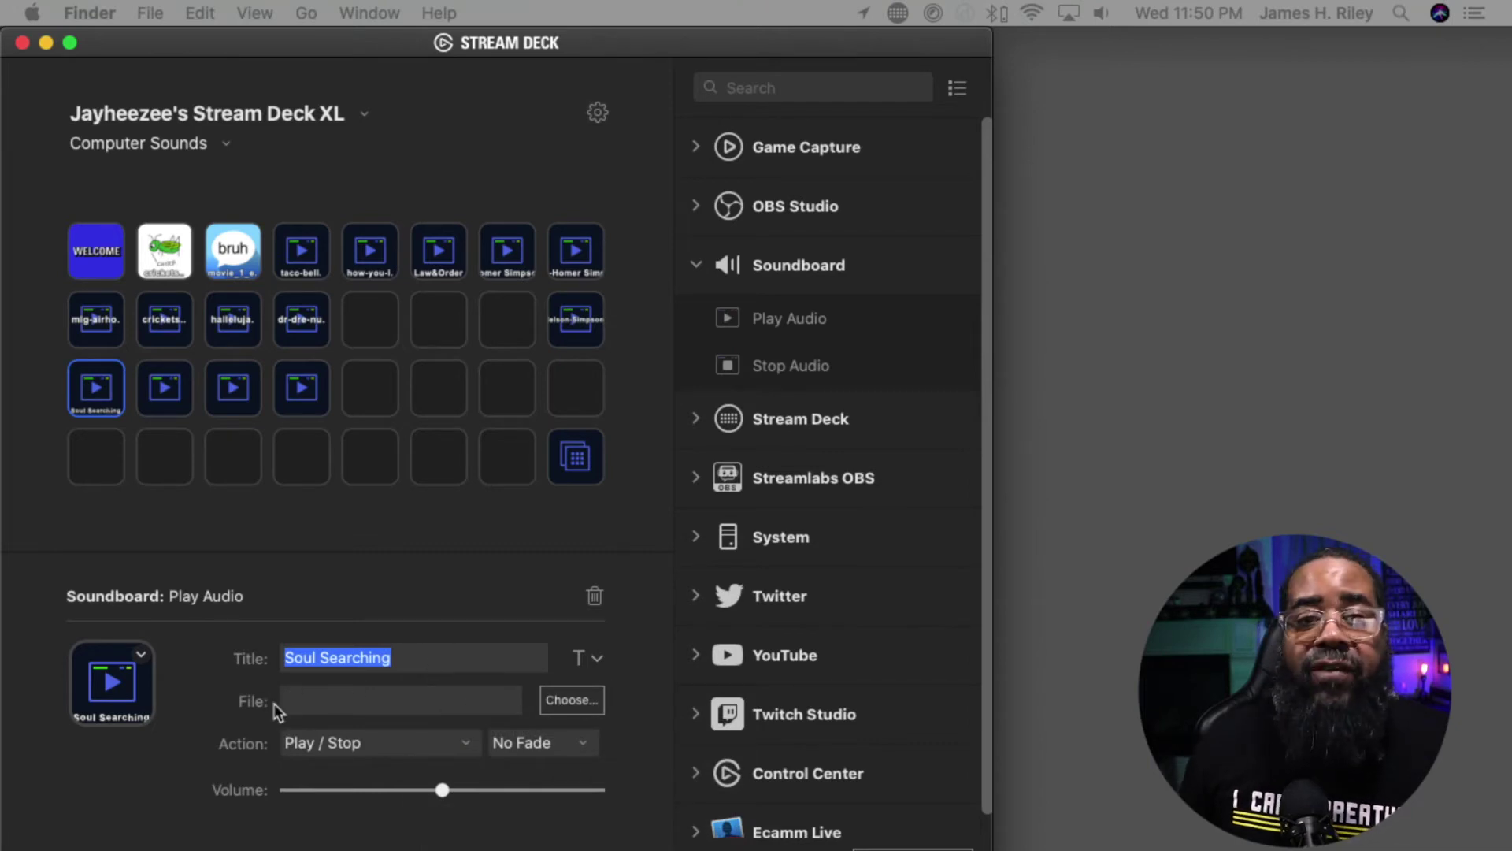
{"action": "left_click", "coordinate": [576, 702]}
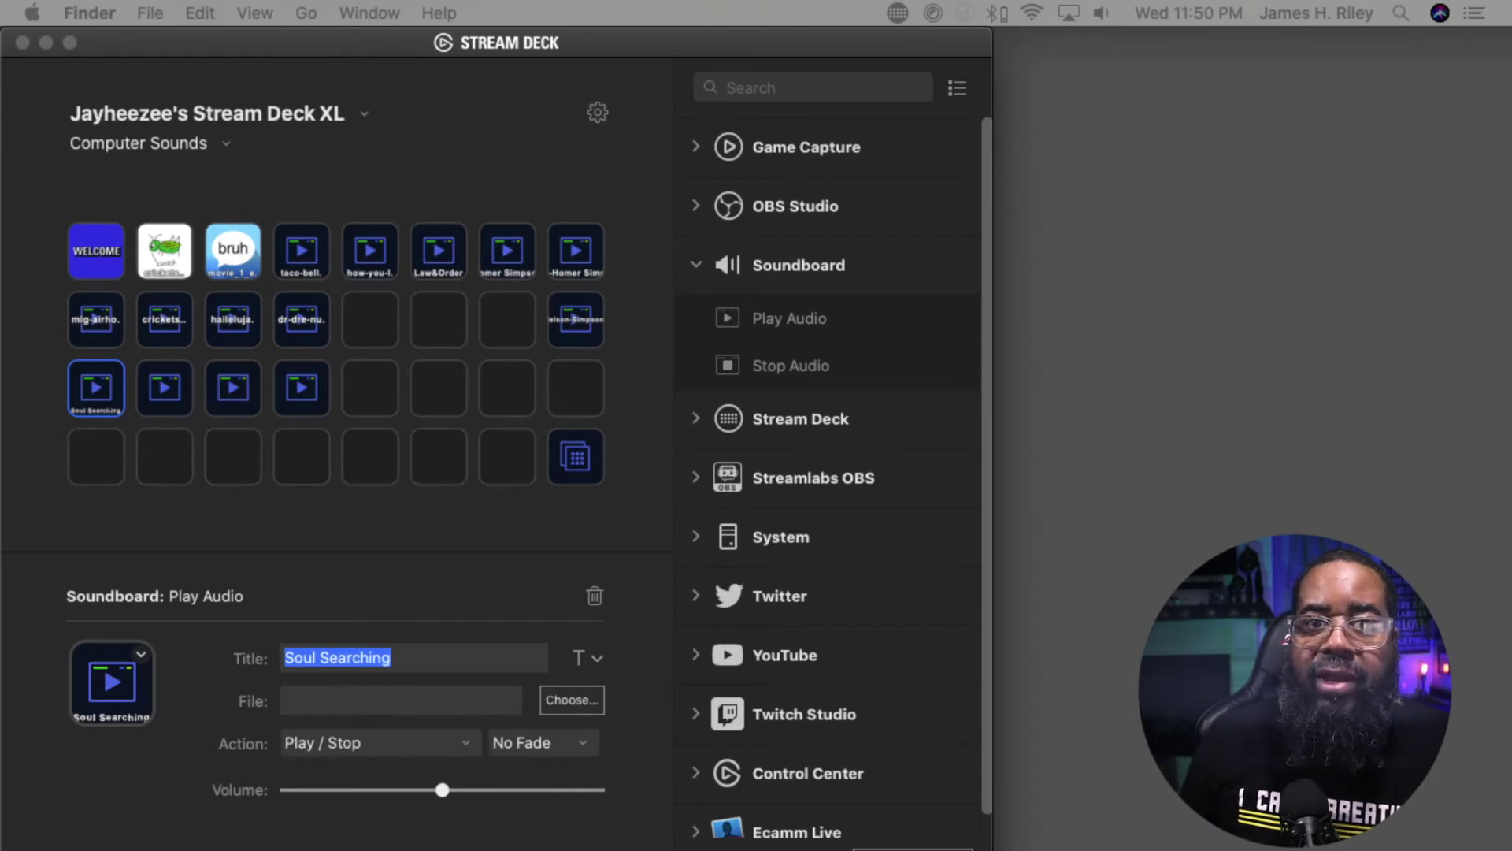
- Search Downloads for 'soul searching' and assign Soul Searching - Causmic.mp3 to the key
{"action": "left_click_drag", "start_coordinate": [291, 27], "coordinate": [850, 45]}
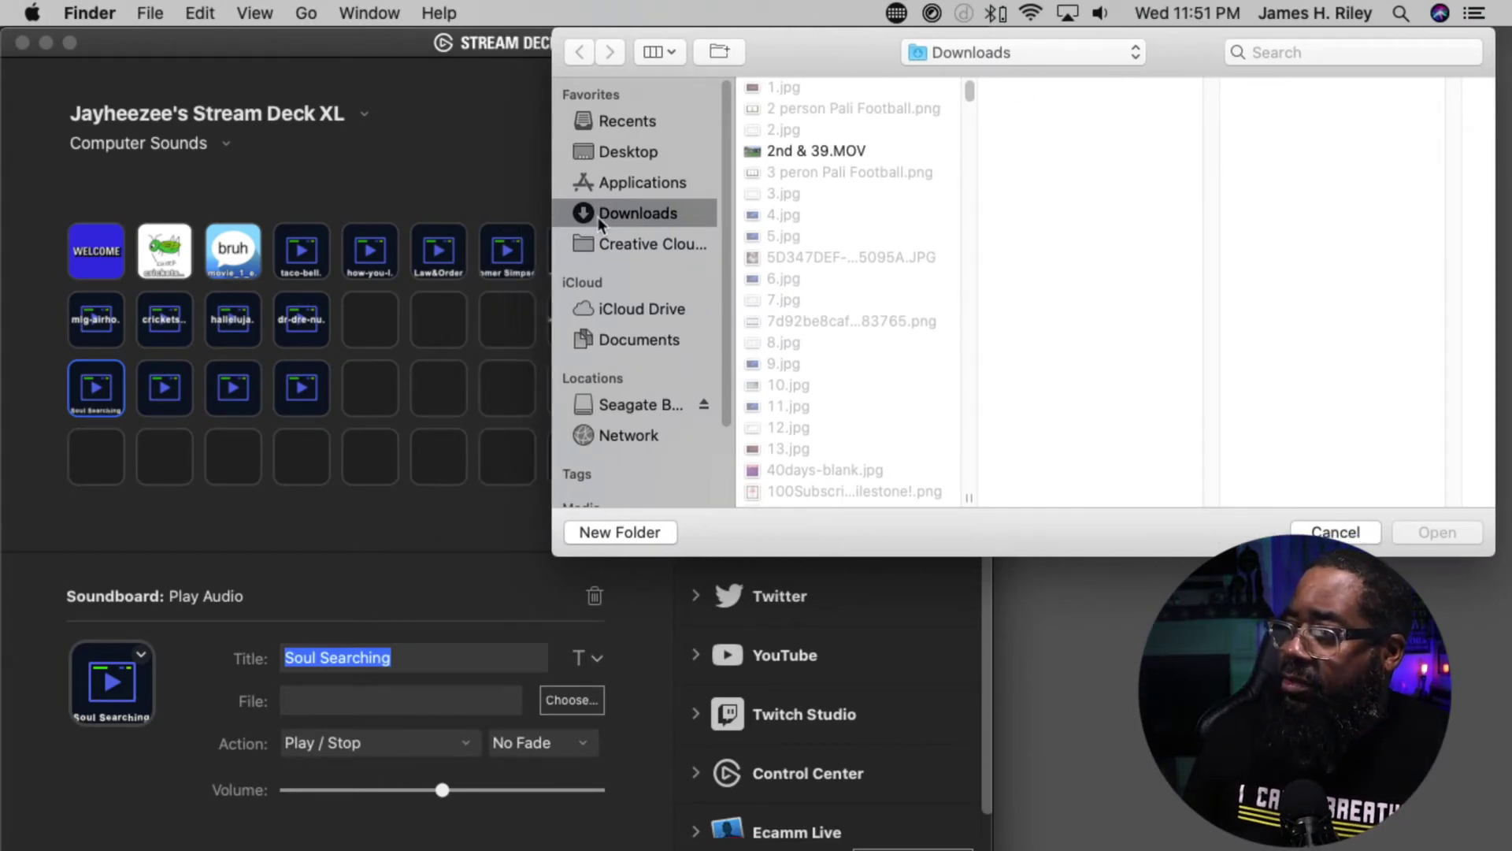
{"action": "left_click", "coordinate": [1359, 54]}
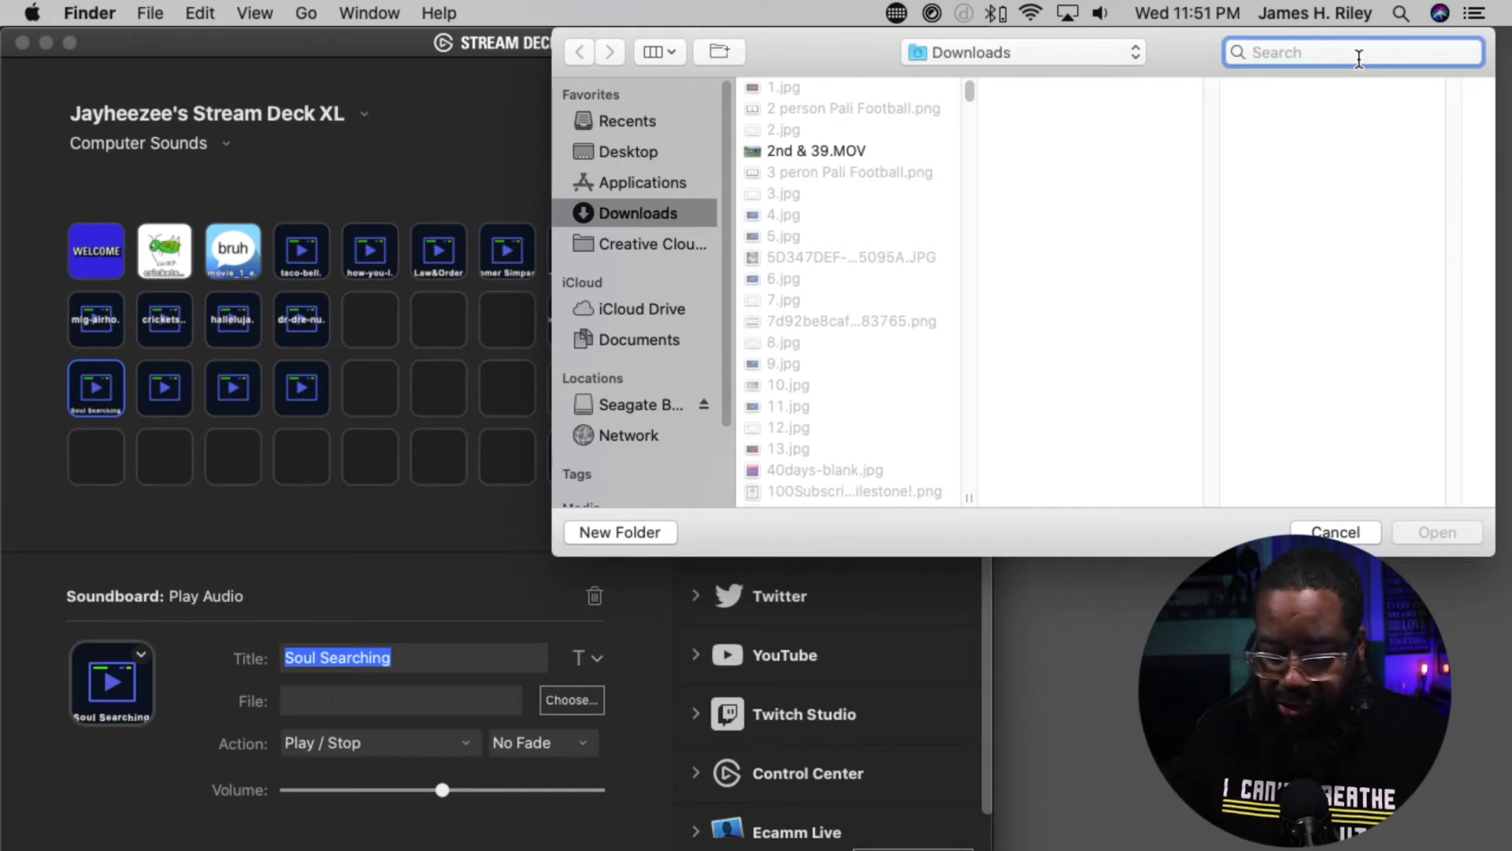
{"action": "type", "text": "soul "}
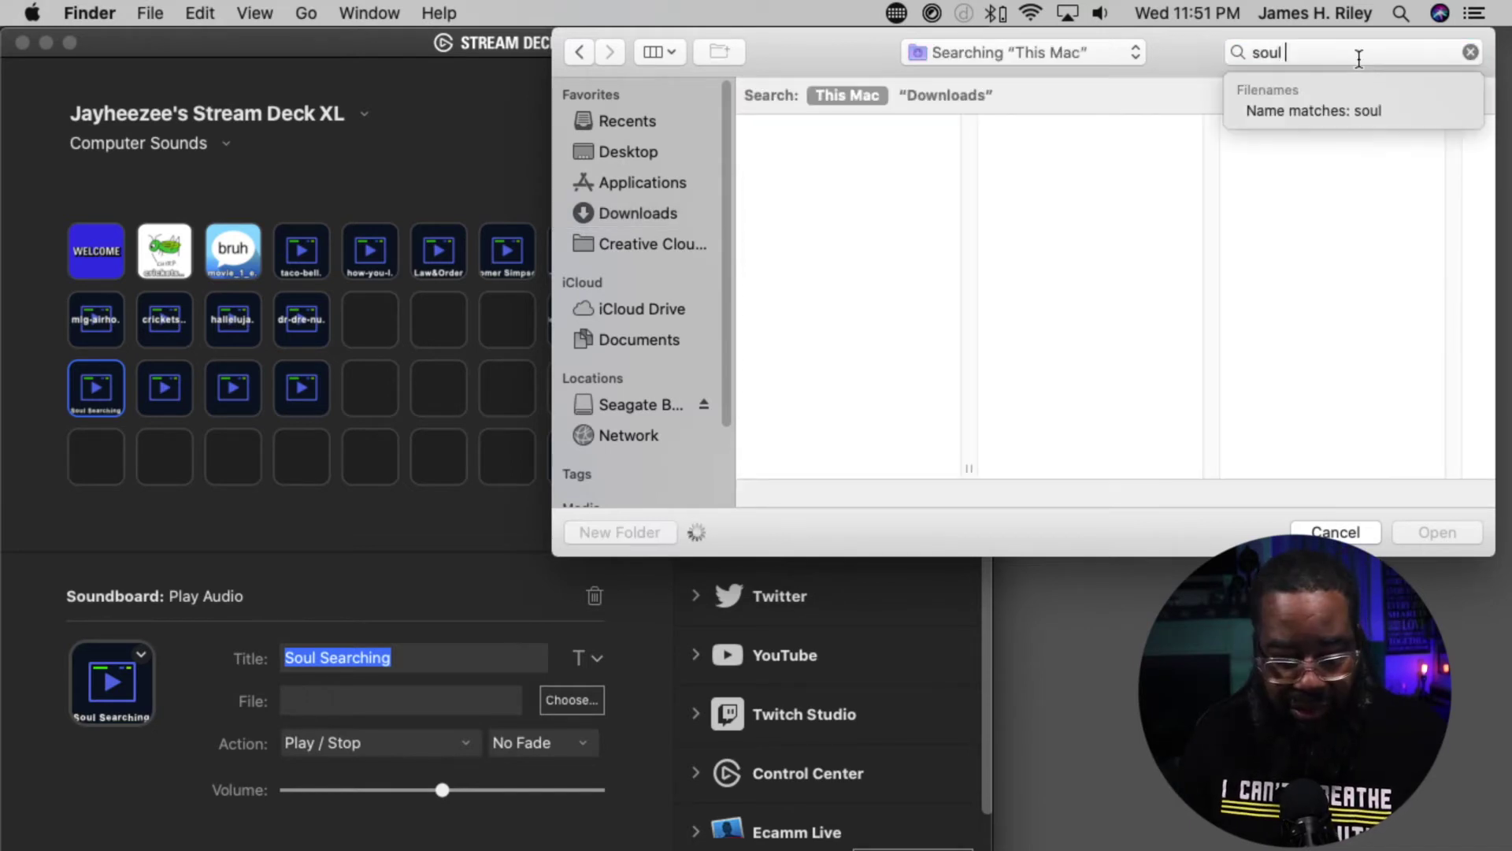
{"action": "type", "text": "searching"}
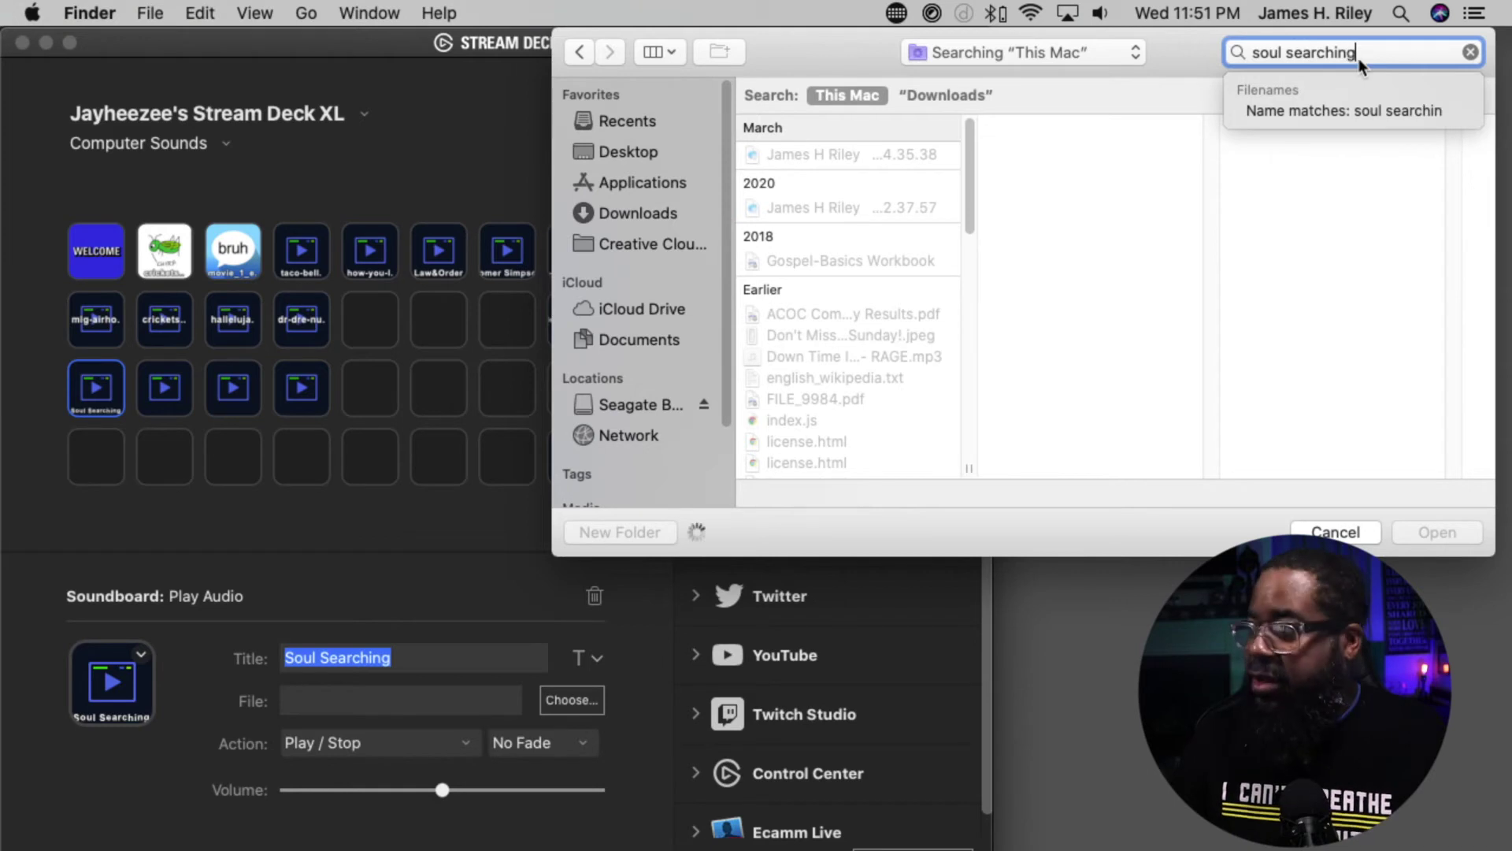
{"action": "left_click", "coordinate": [949, 95]}
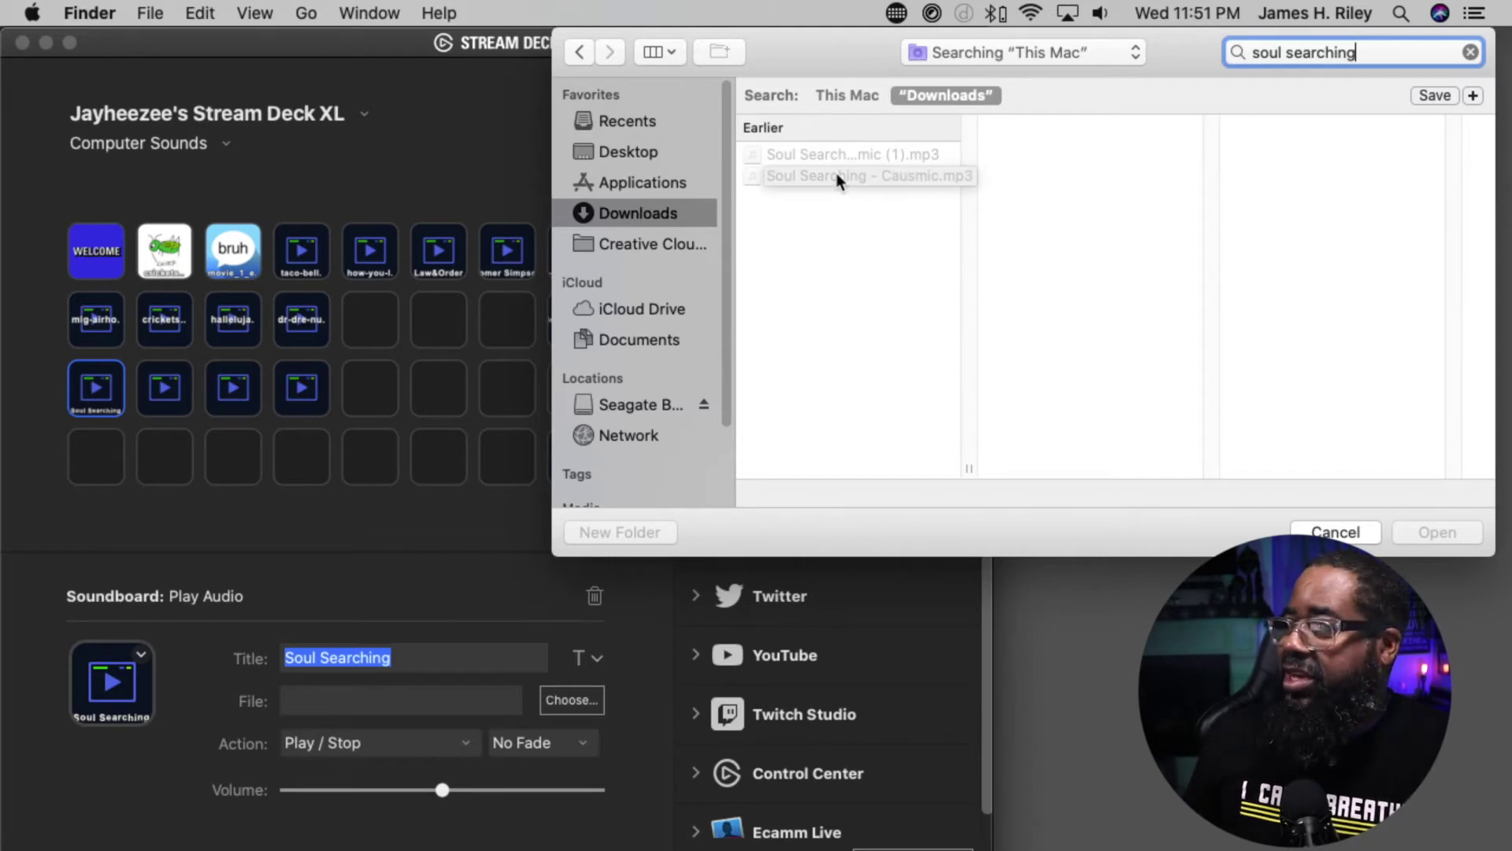
{"action": "left_click", "coordinate": [820, 176]}
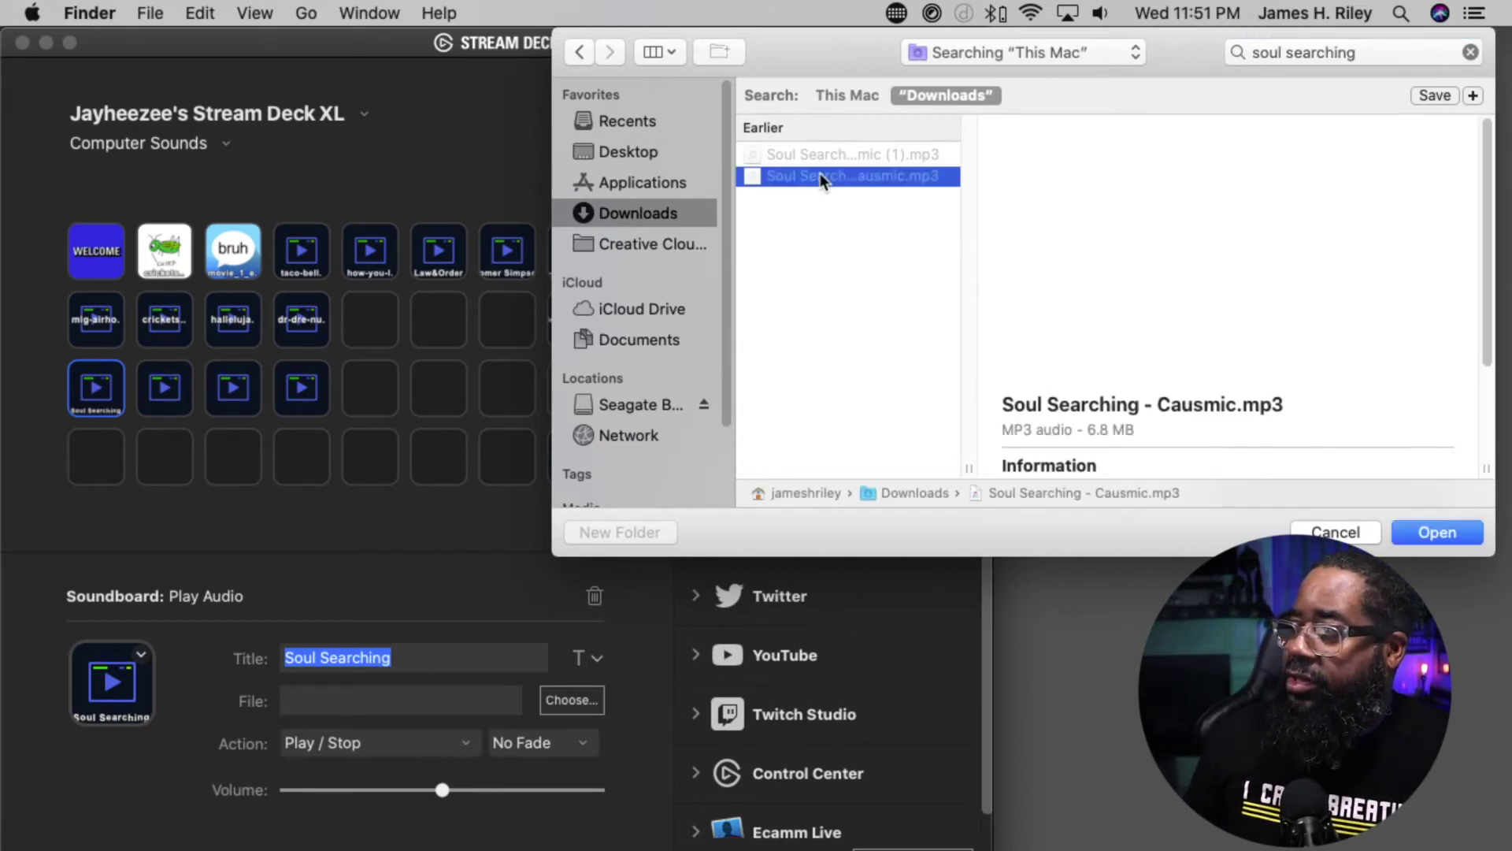
{"action": "left_click", "coordinate": [1436, 532]}
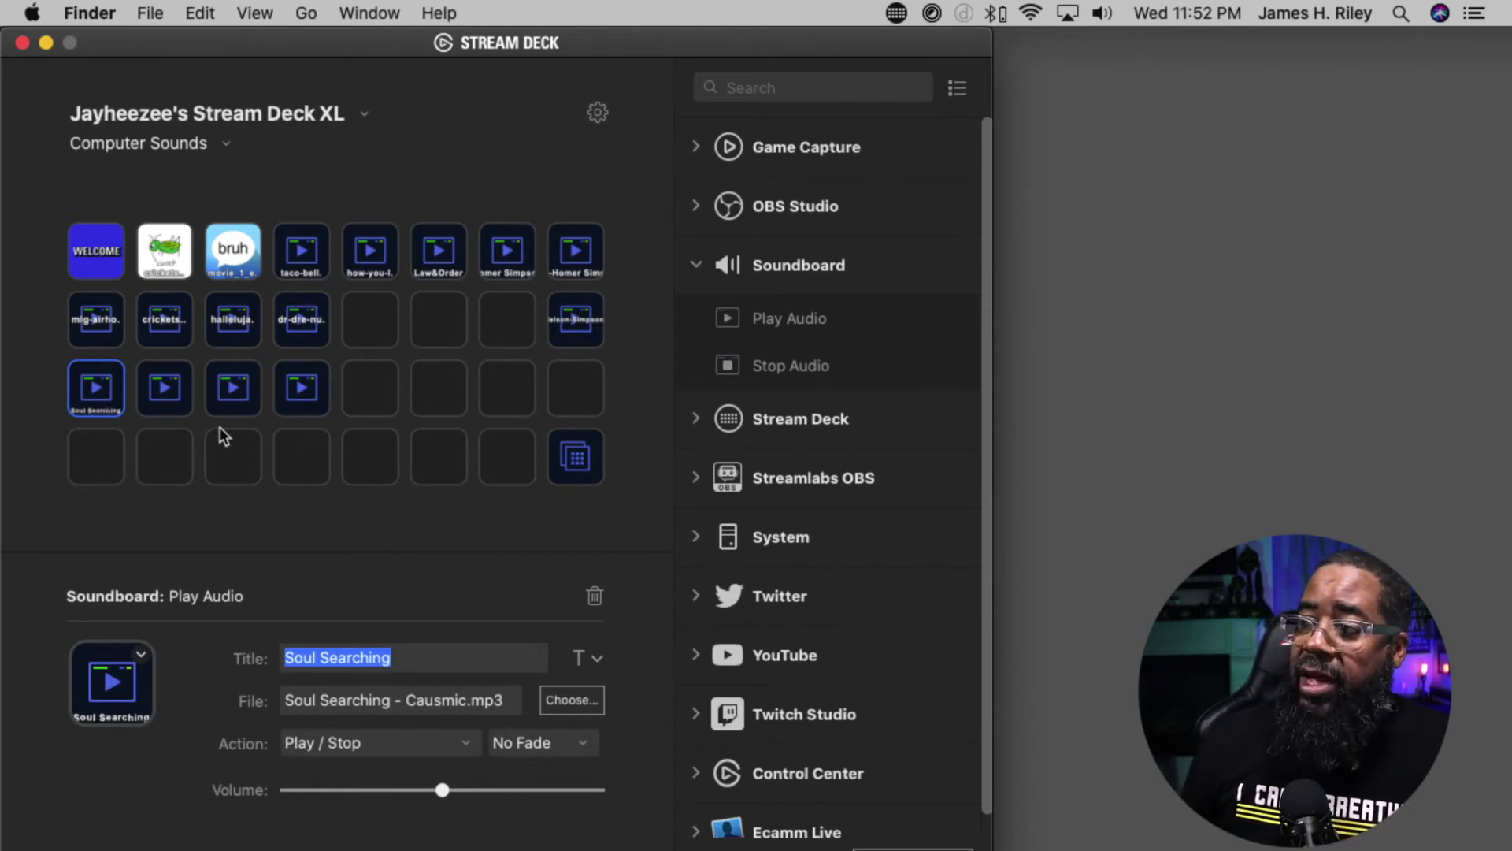
- Select the second row-three key and title it 'Yeah Boiii'
{"action": "left_click", "coordinate": [162, 398]}
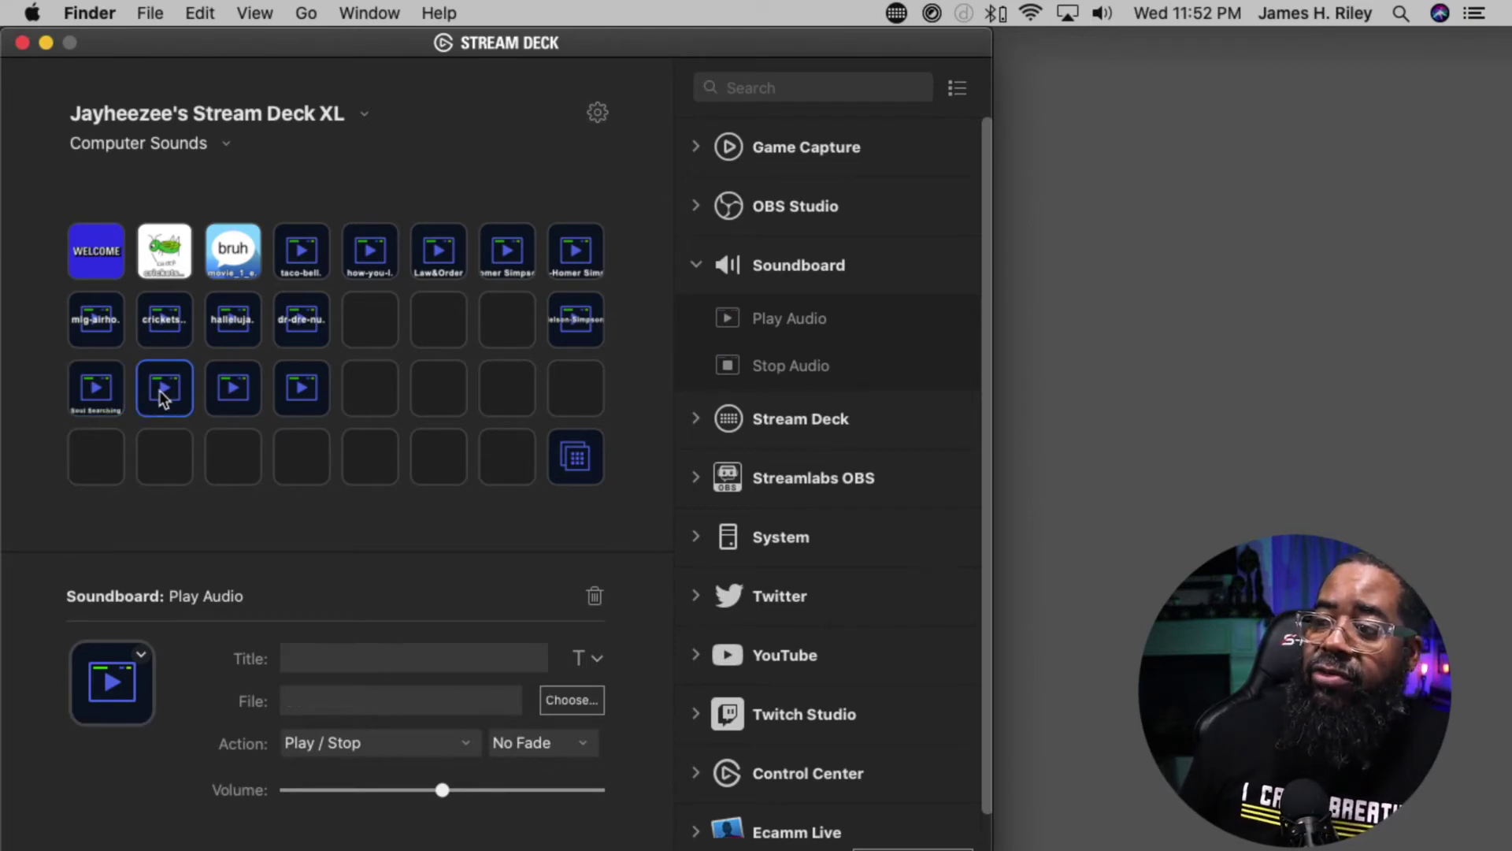
{"action": "left_click", "coordinate": [345, 658]}
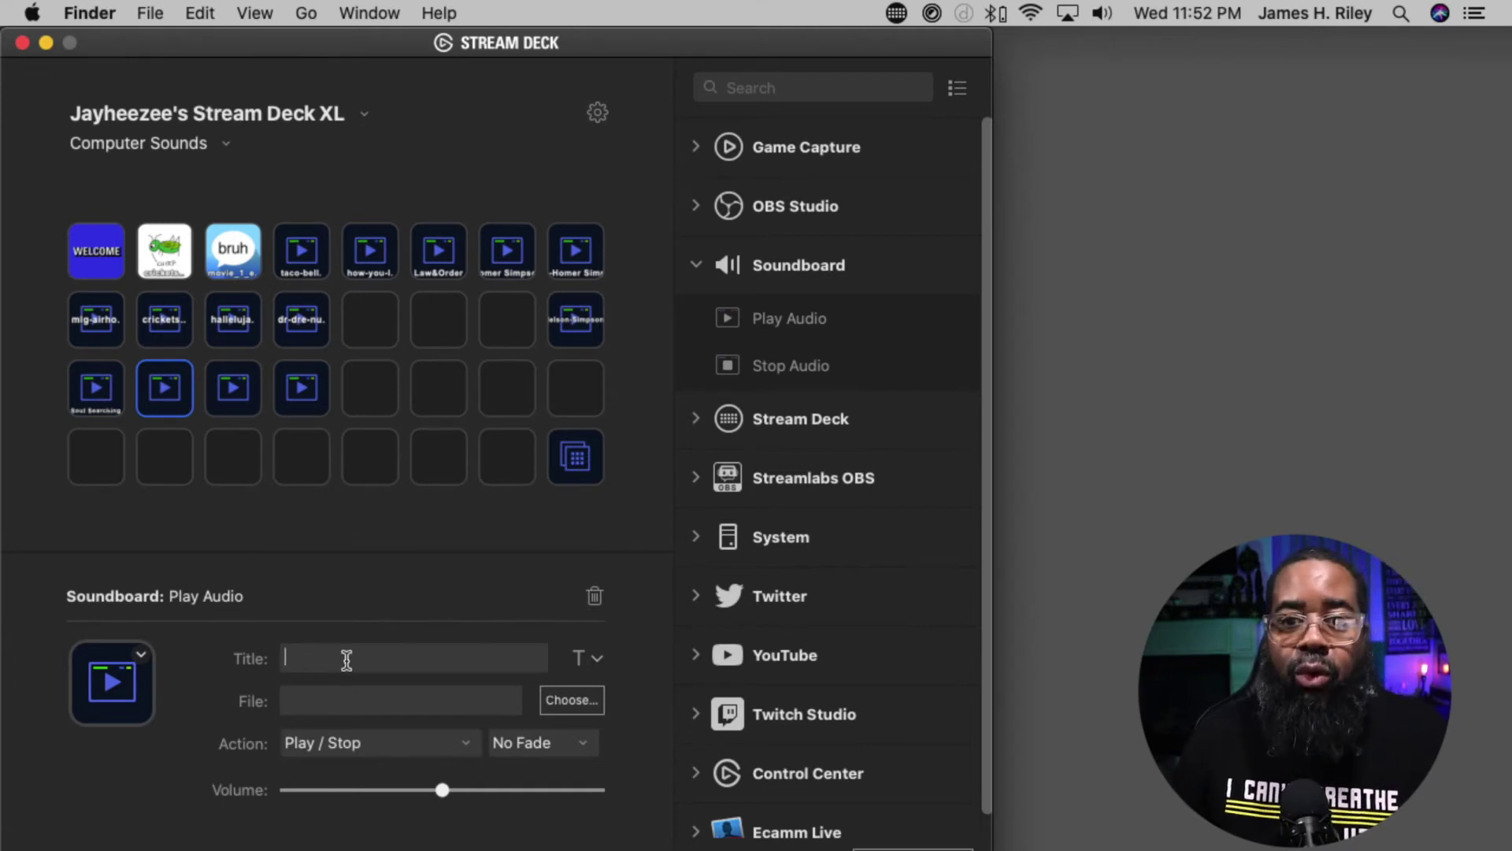
{"action": "type", "text": "Yeah"}
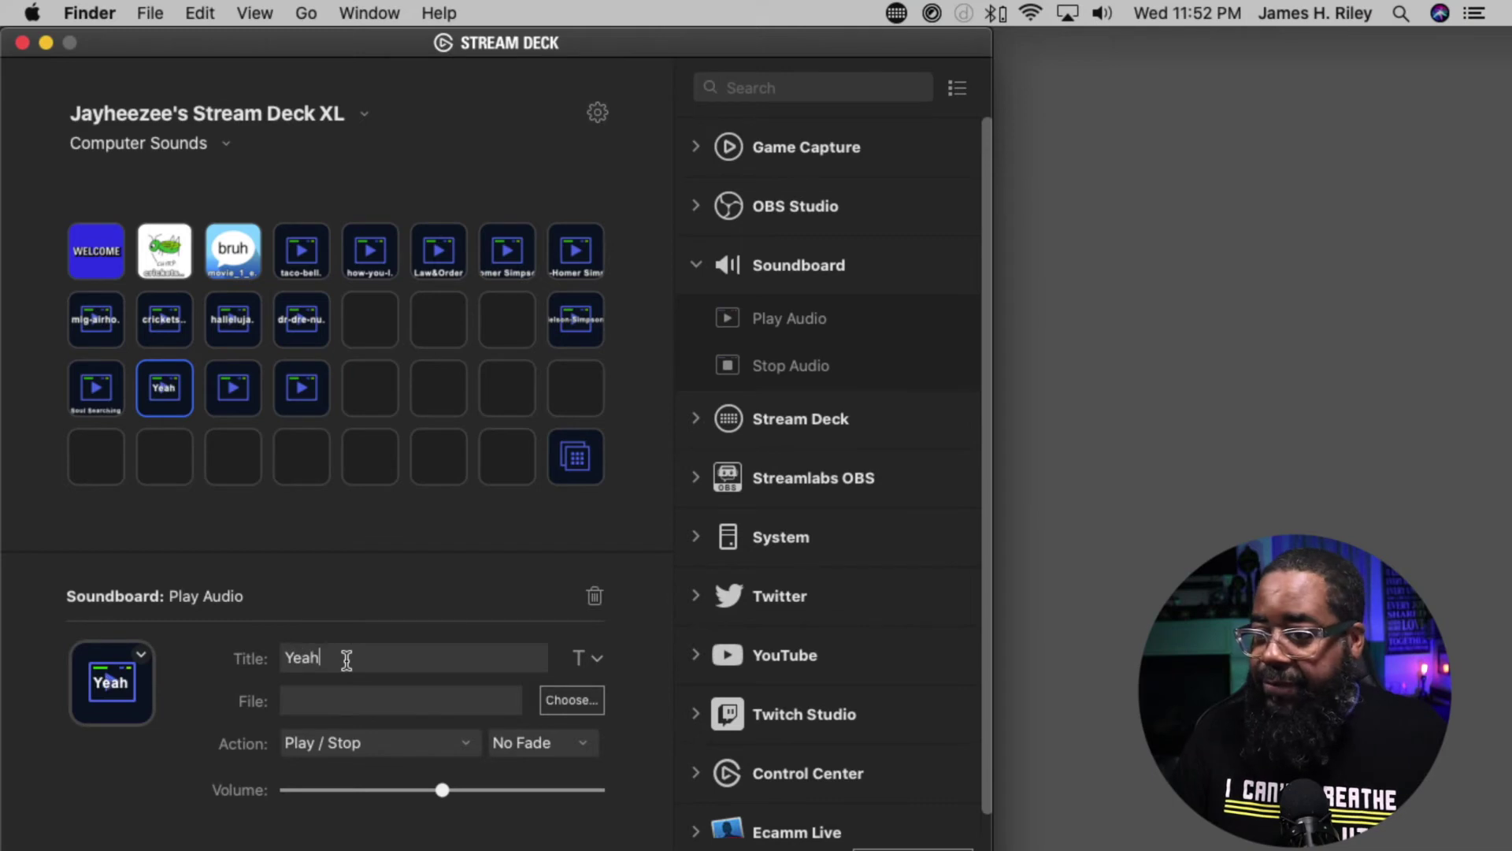
{"action": "type", "text": " Boiii"}
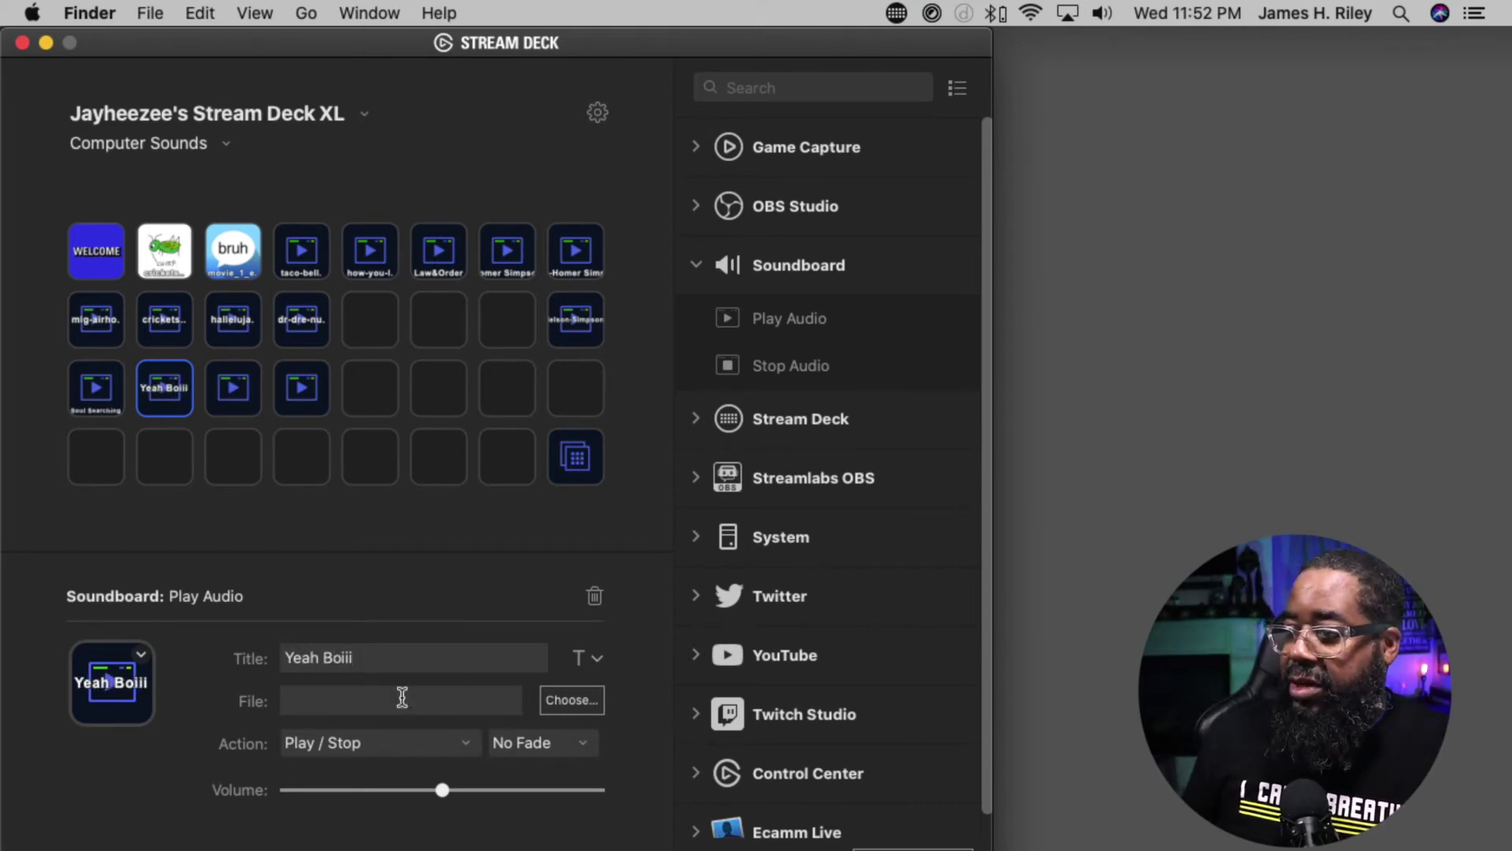
{"action": "left_click", "coordinate": [401, 698]}
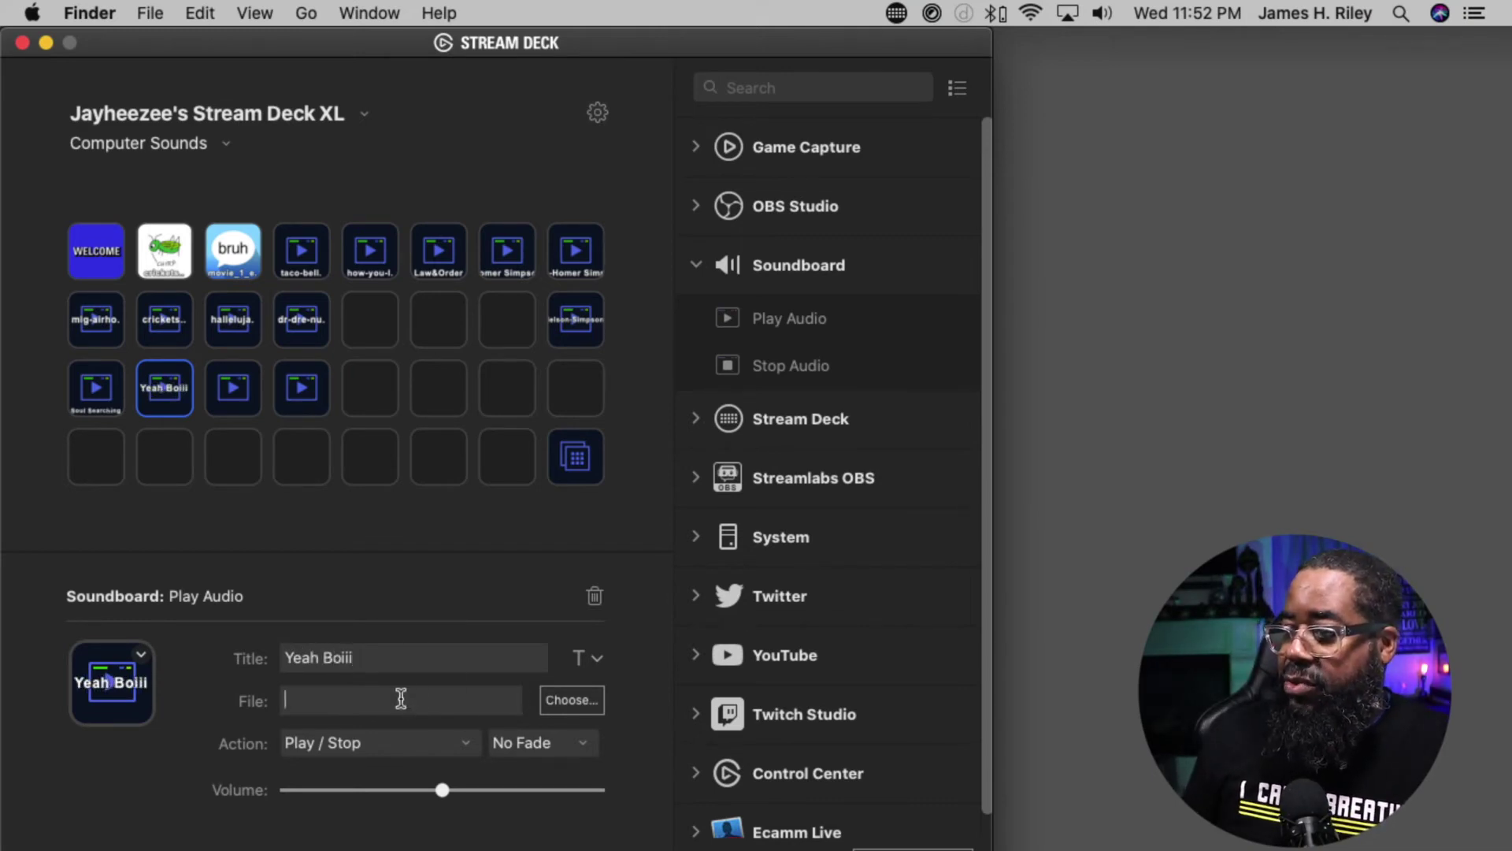
- Search for 'yeah boiii' and assign yeah-boiii.mp3 as the key's sound
{"action": "left_click", "coordinate": [568, 704]}
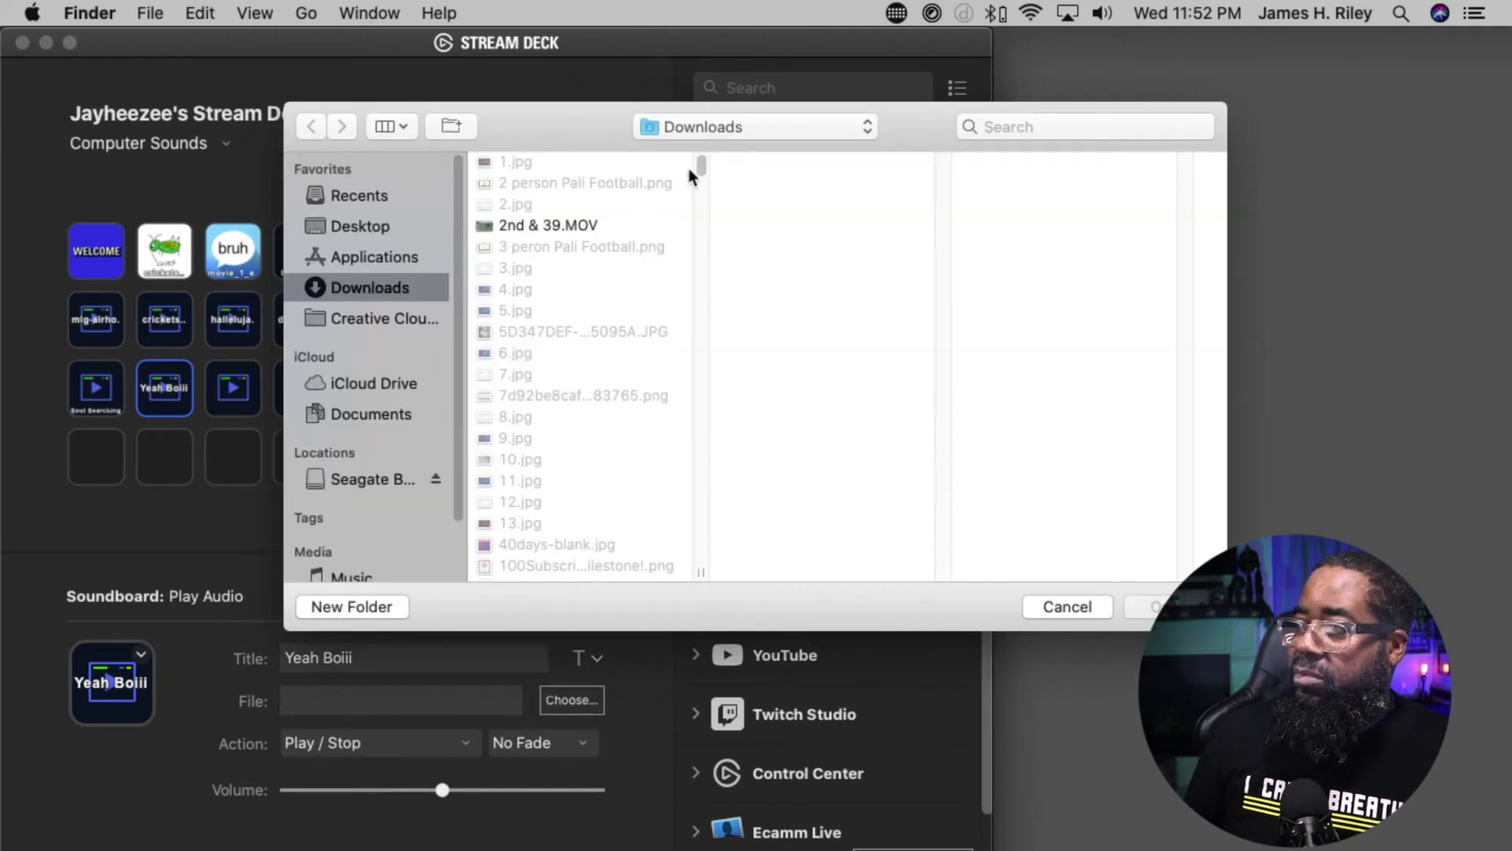
{"action": "left_click", "coordinate": [1047, 132]}
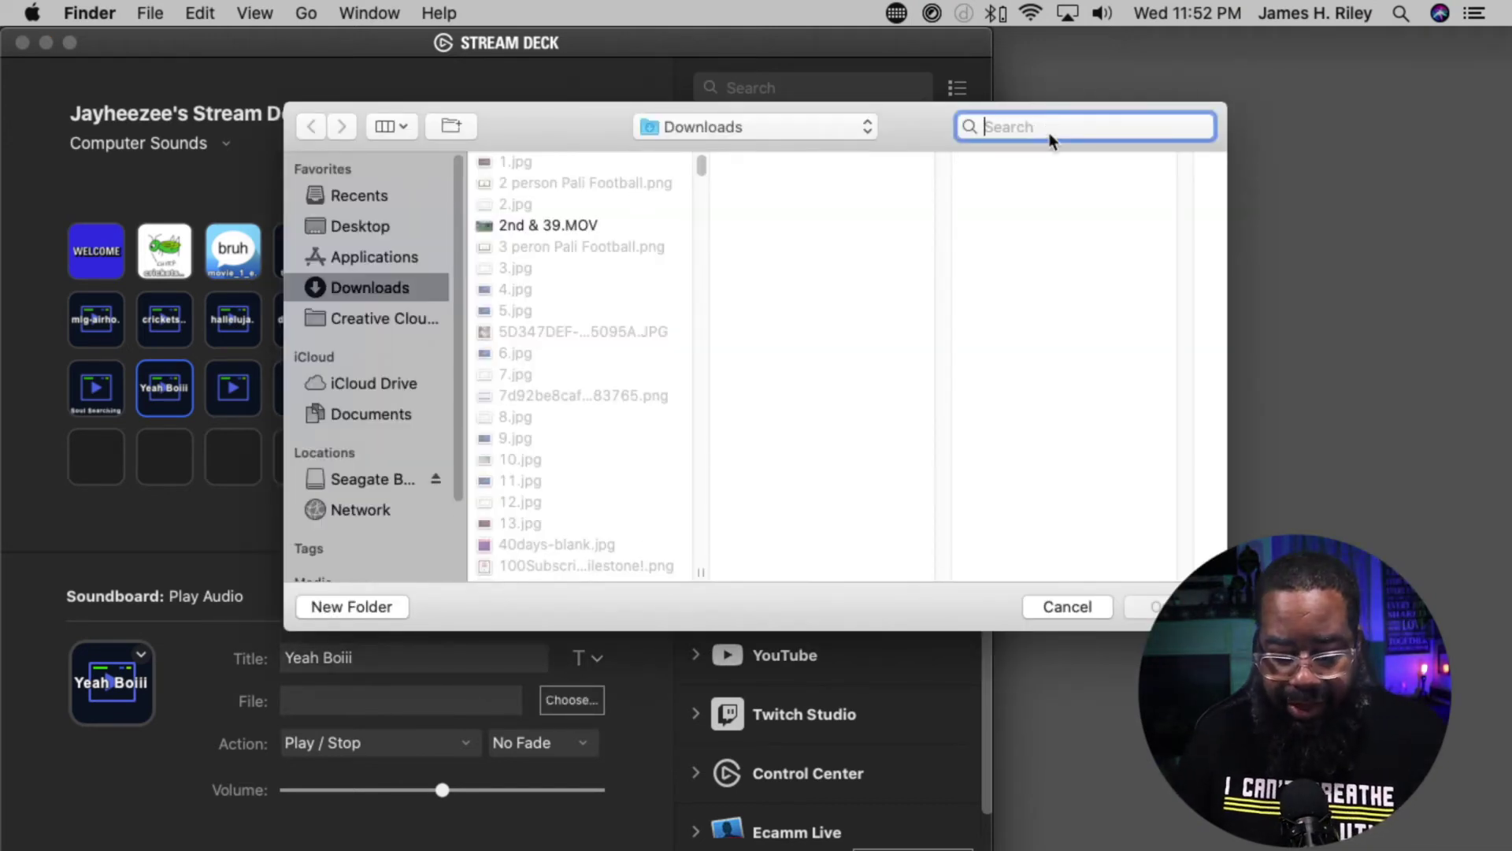
{"action": "type", "text": "yea"}
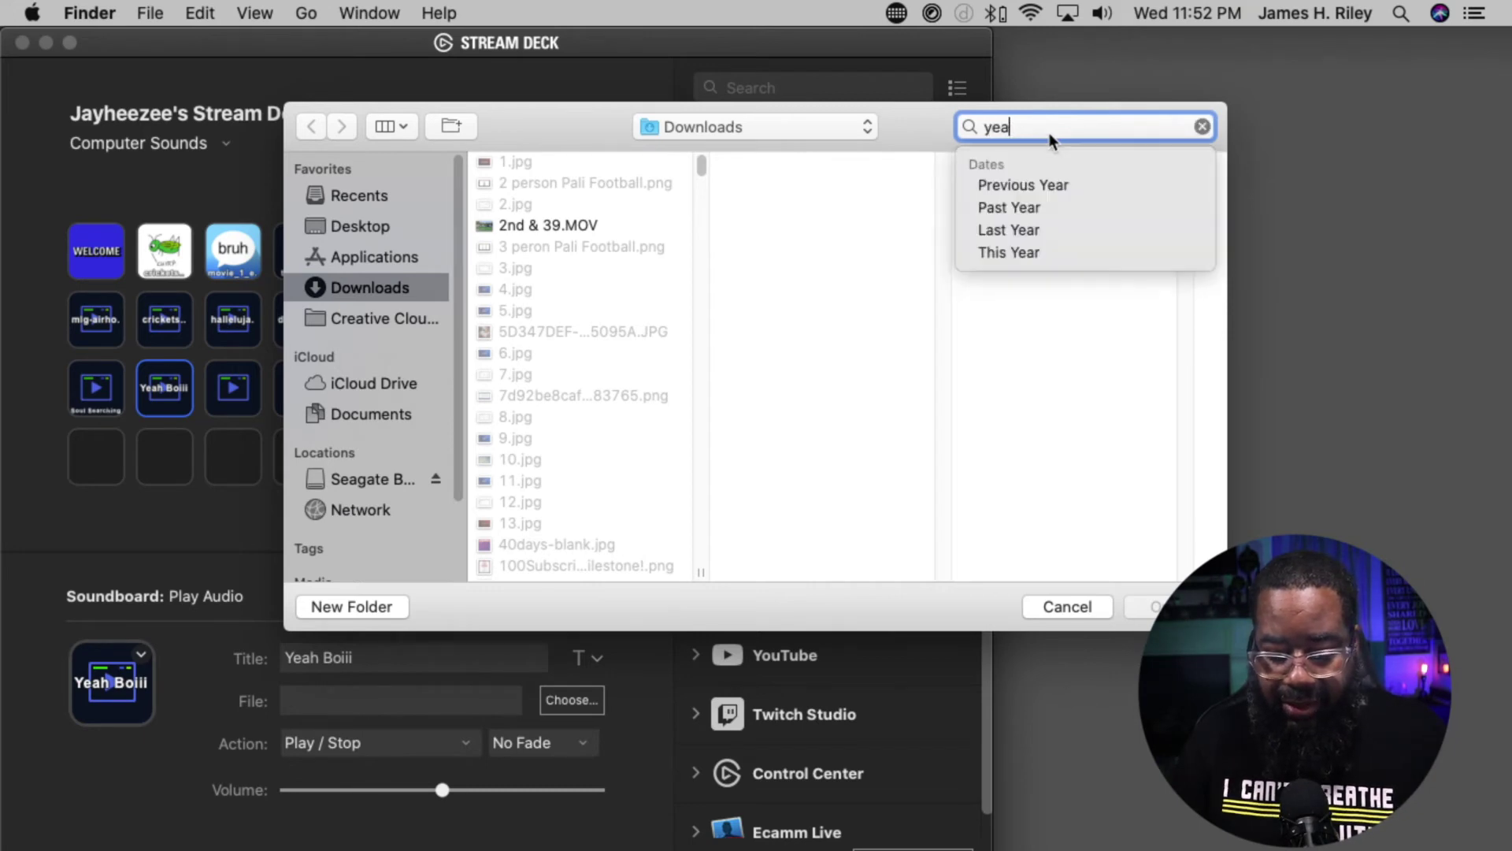
{"action": "type", "text": "h boiii"}
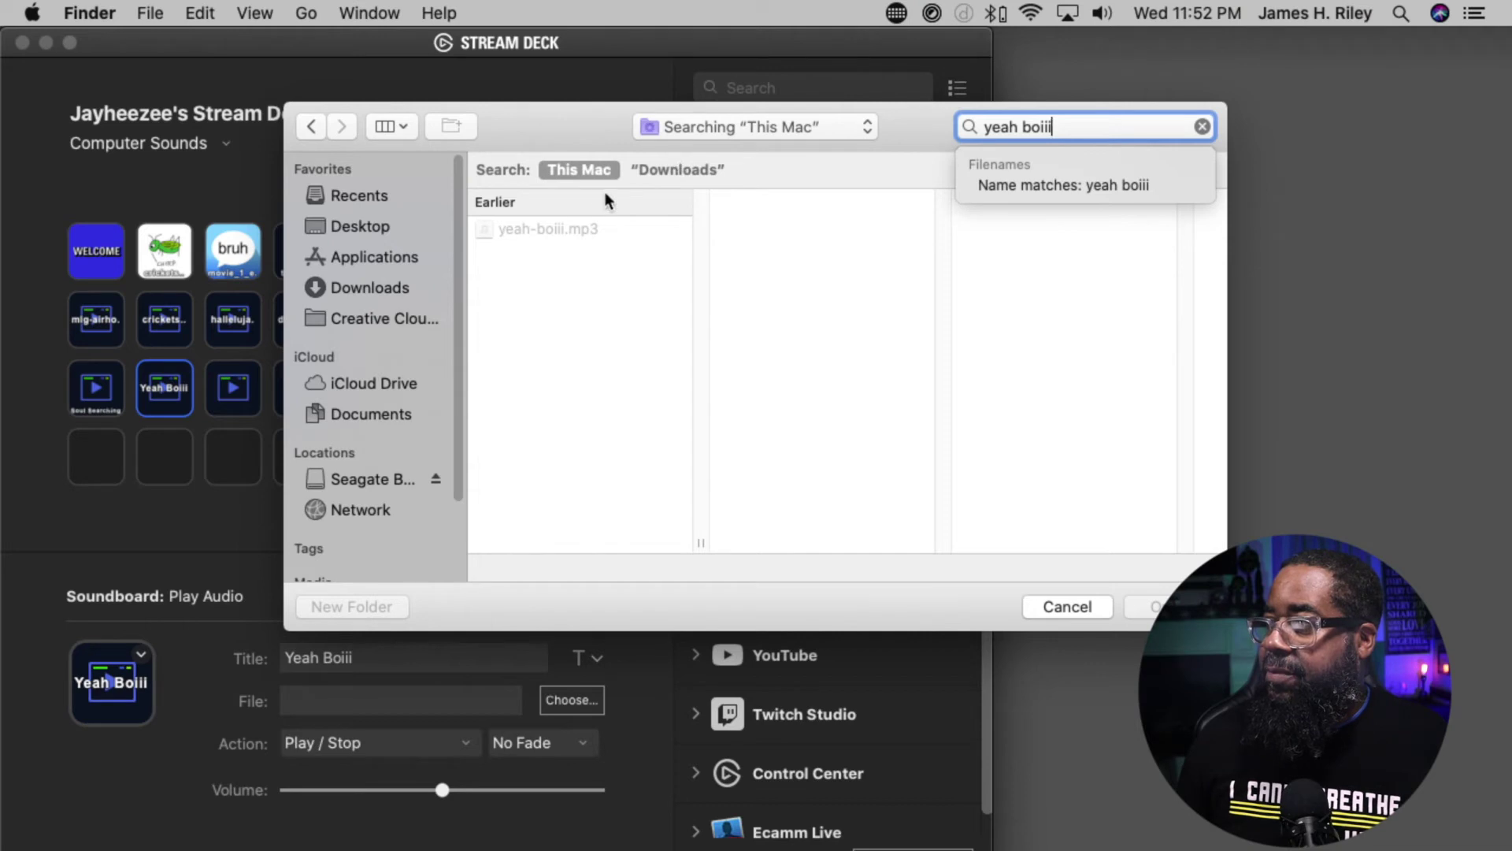
{"action": "left_click", "coordinate": [556, 235]}
{"action": "left_click", "coordinate": [556, 229]}
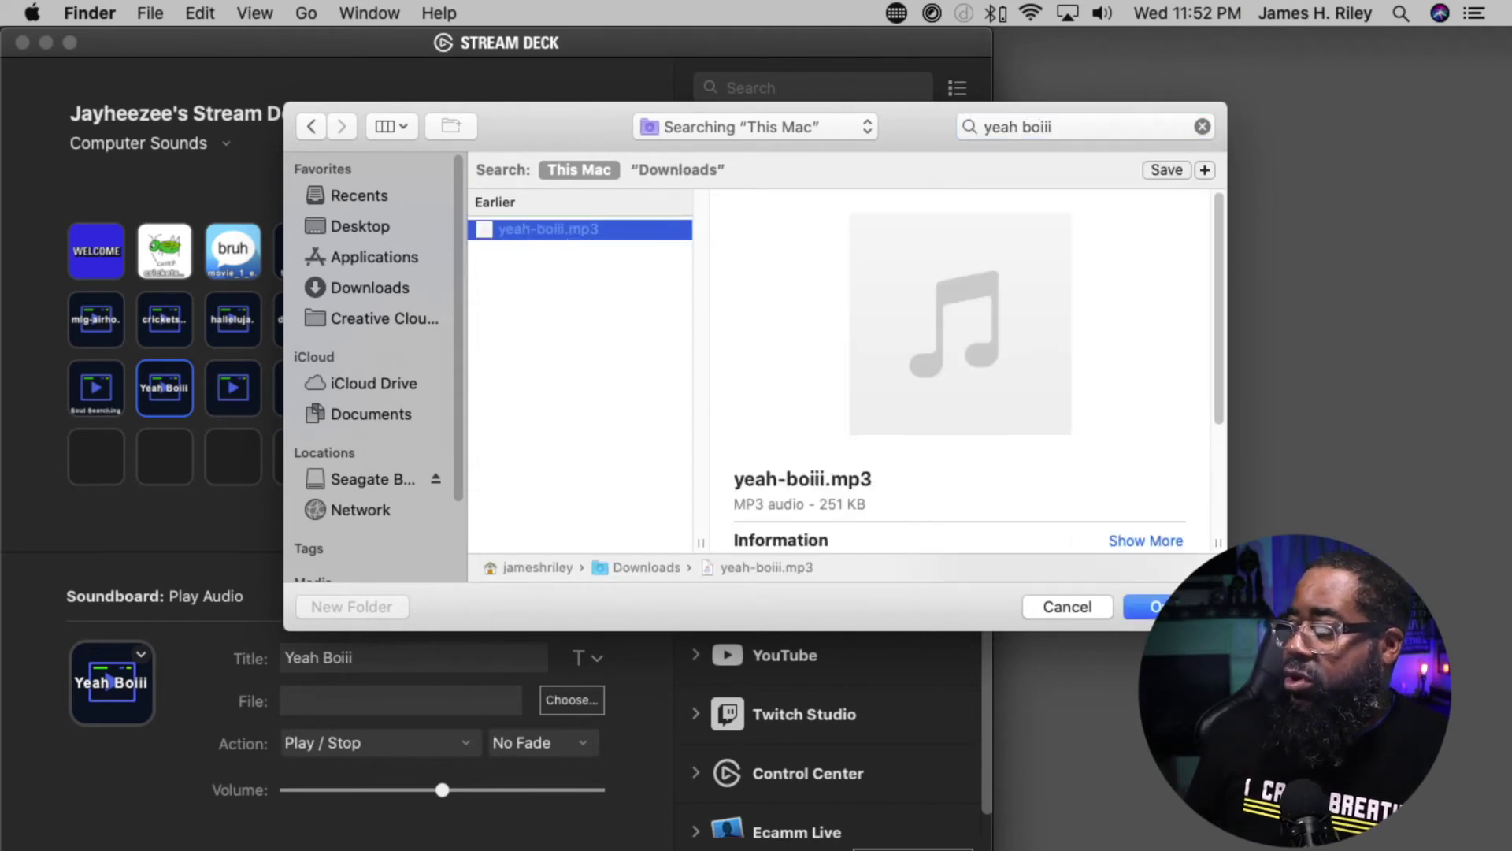
{"action": "left_click", "coordinate": [1152, 606]}
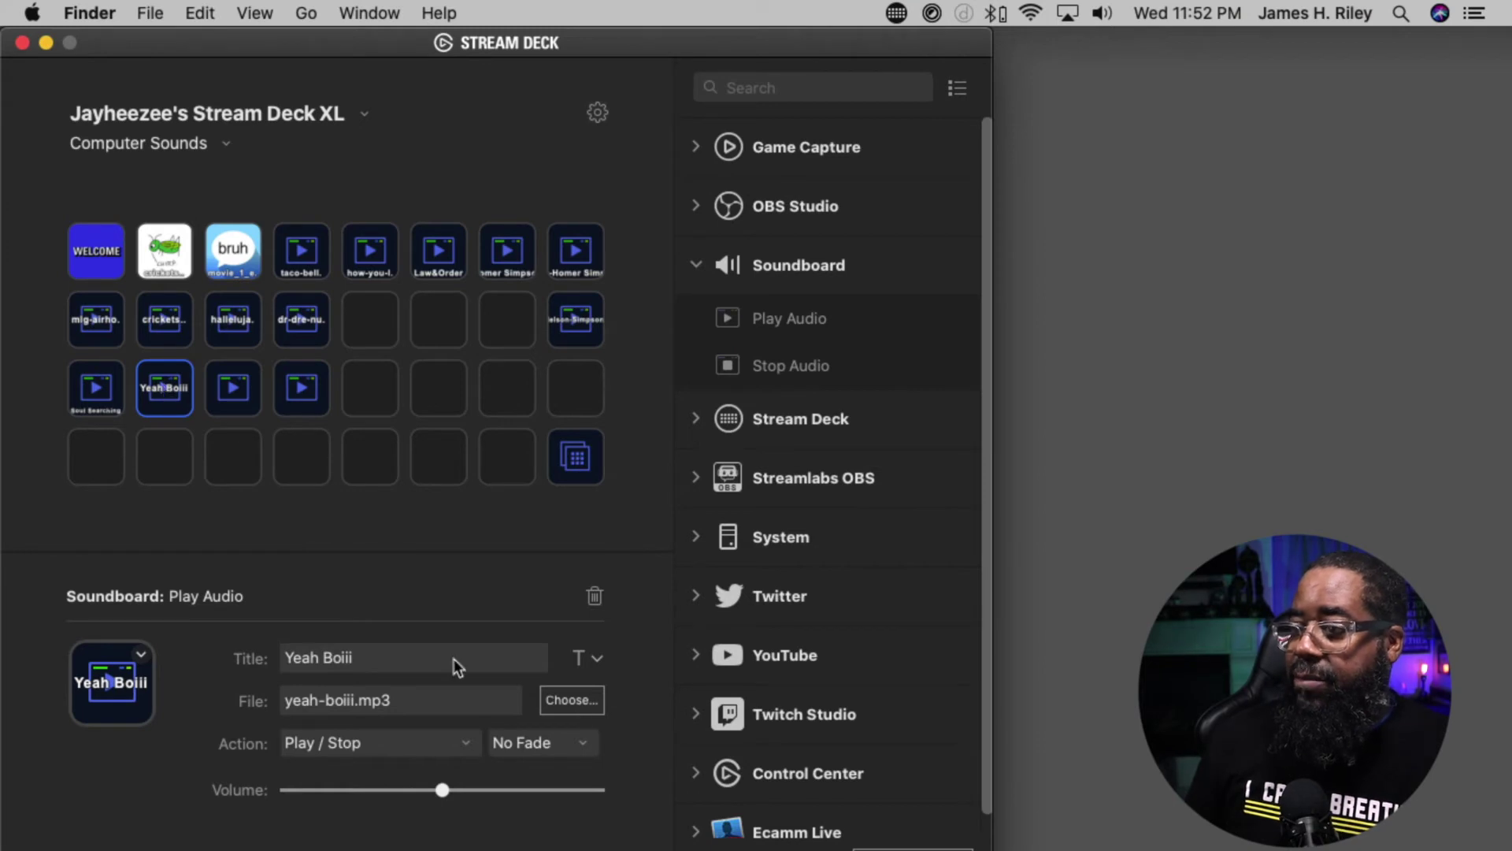
{"action": "double_click", "coordinate": [371, 659]}
- Select the Yeah Boiii title text and set its alignment to bottom
{"action": "triple_click", "coordinate": [371, 658]}
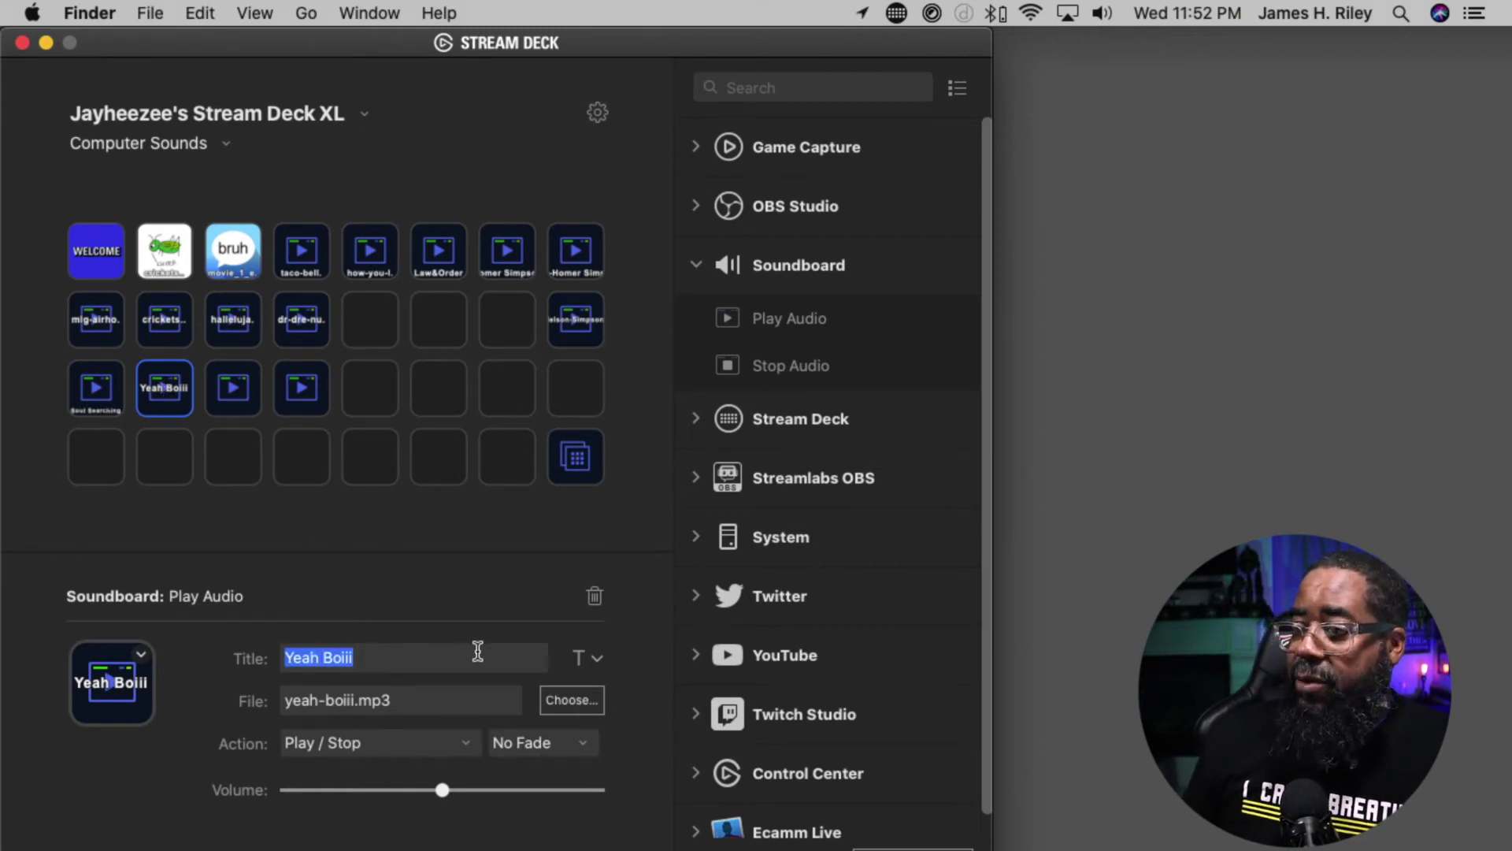
{"action": "left_click", "coordinate": [596, 659]}
{"action": "left_click", "coordinate": [648, 729]}
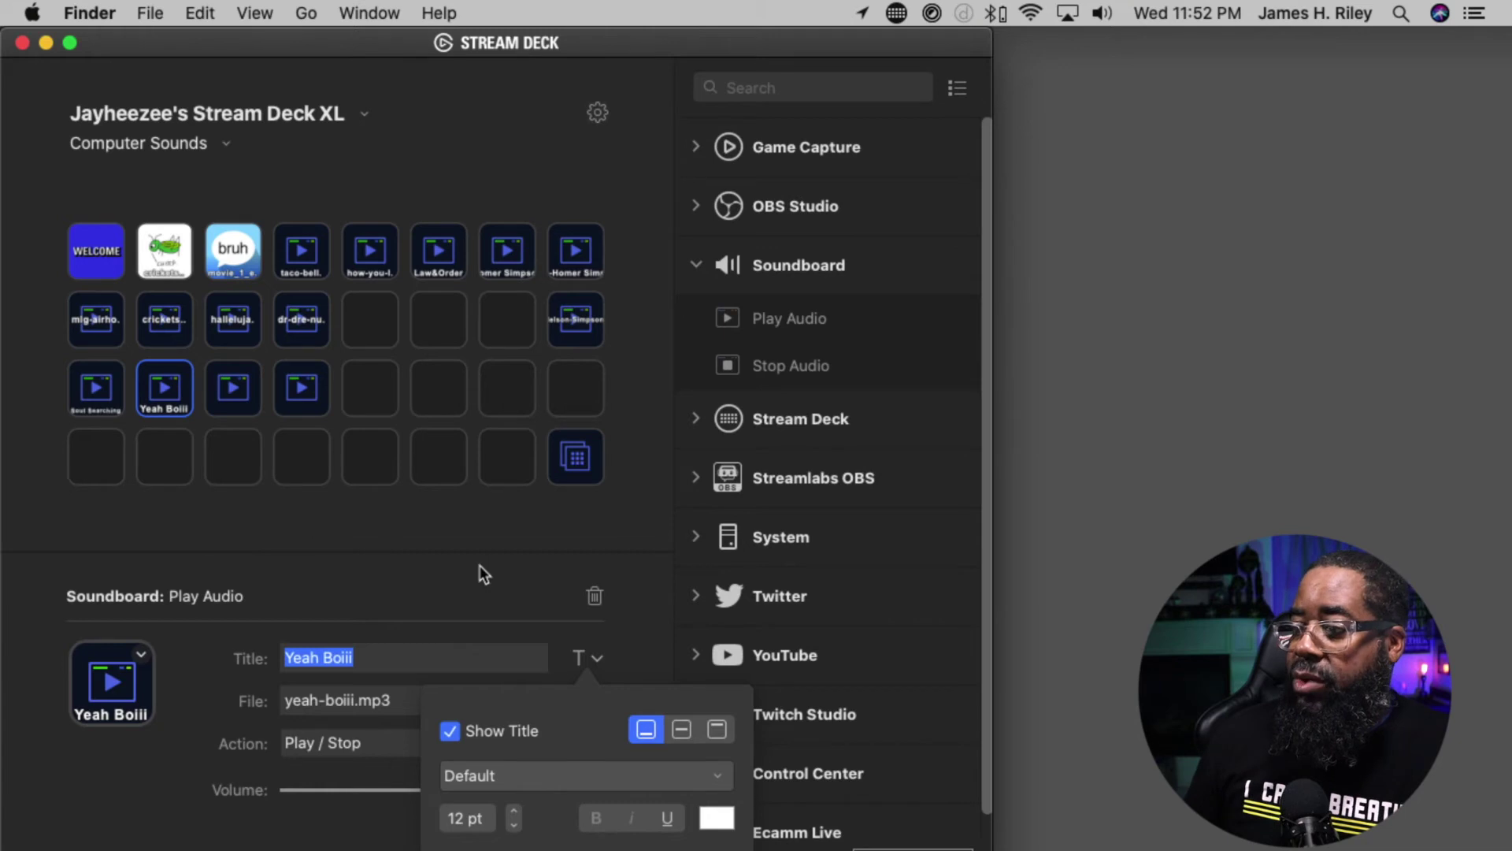
{"action": "left_click", "coordinate": [499, 584]}
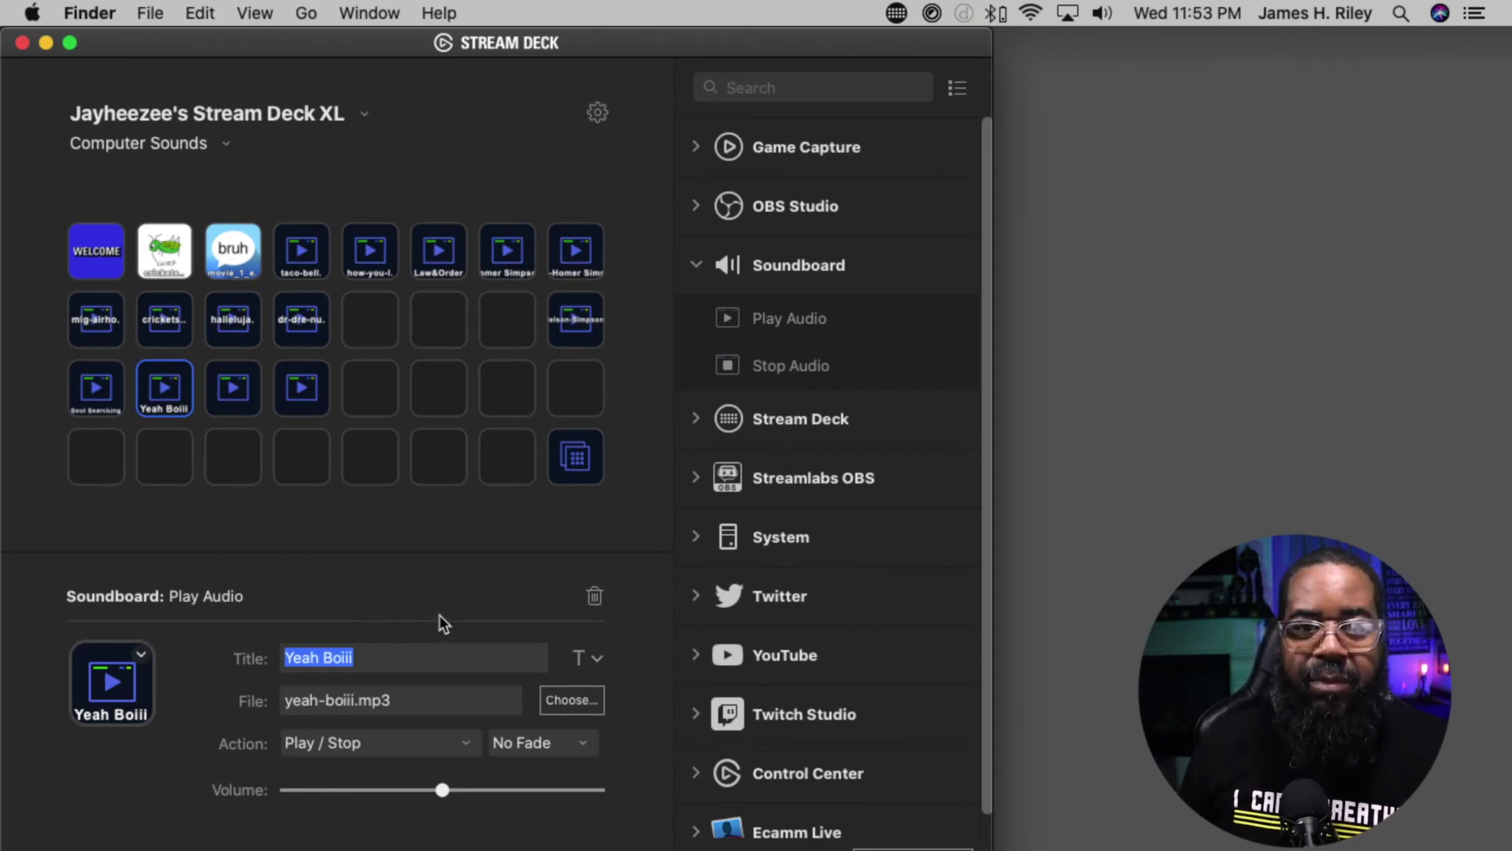
- Select the third row-three key and title it 'Let's Go'
{"action": "left_click", "coordinate": [237, 390]}
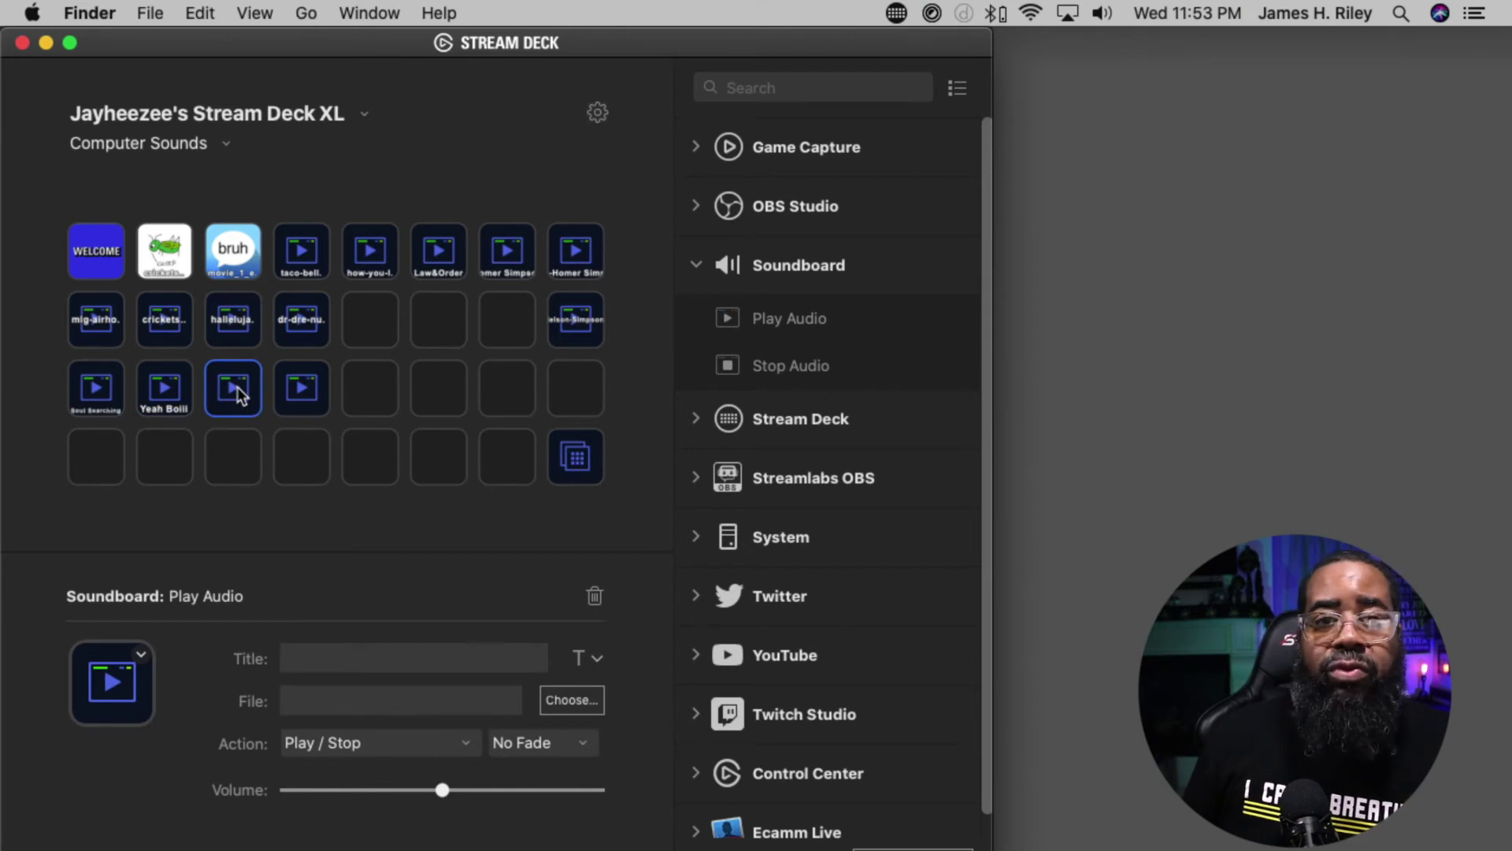
{"action": "left_click", "coordinate": [339, 658]}
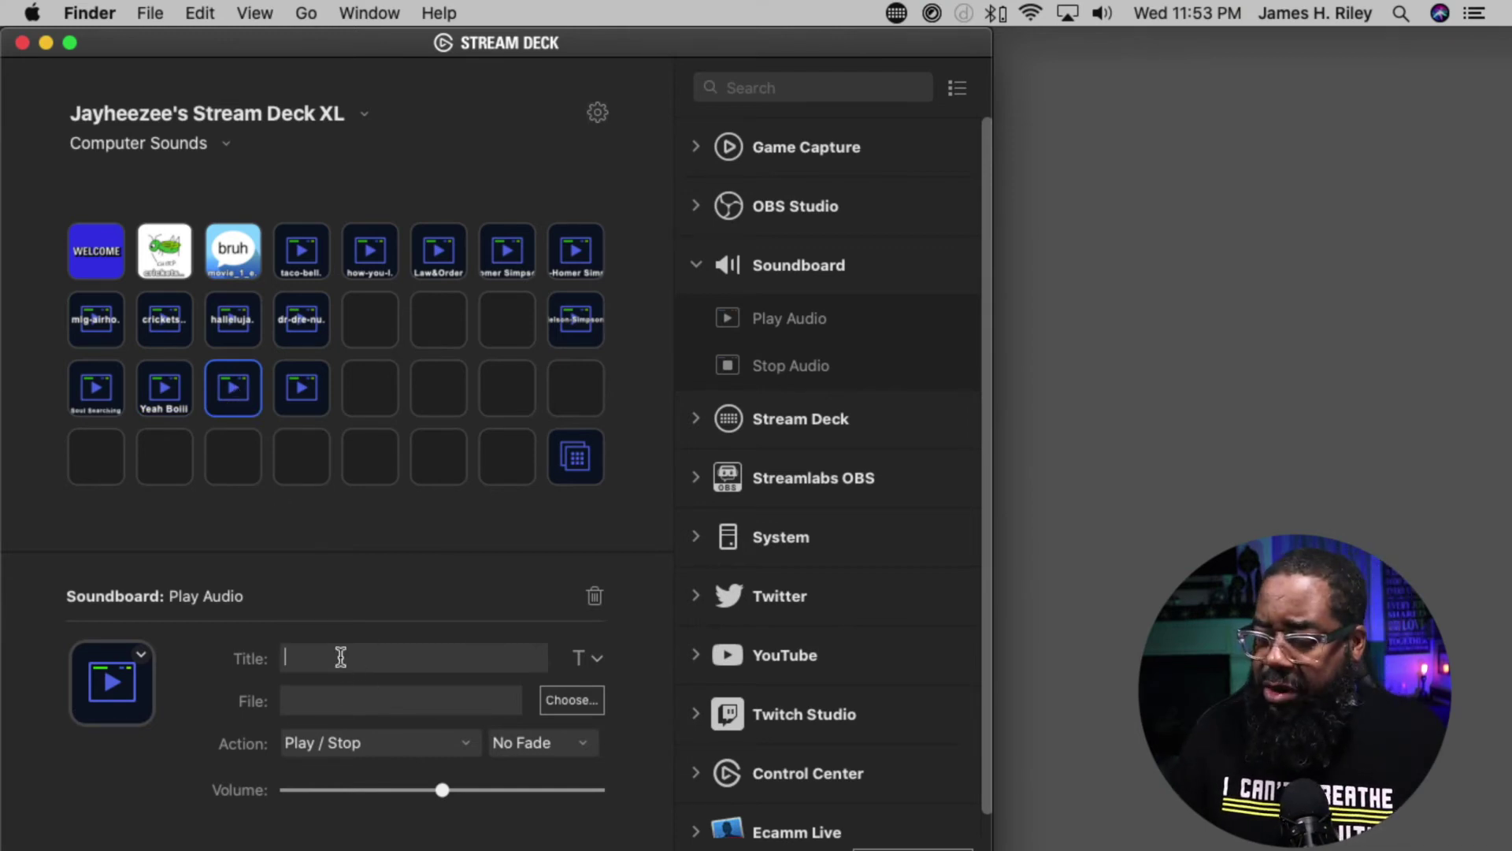
{"action": "type", "text": "et's "}
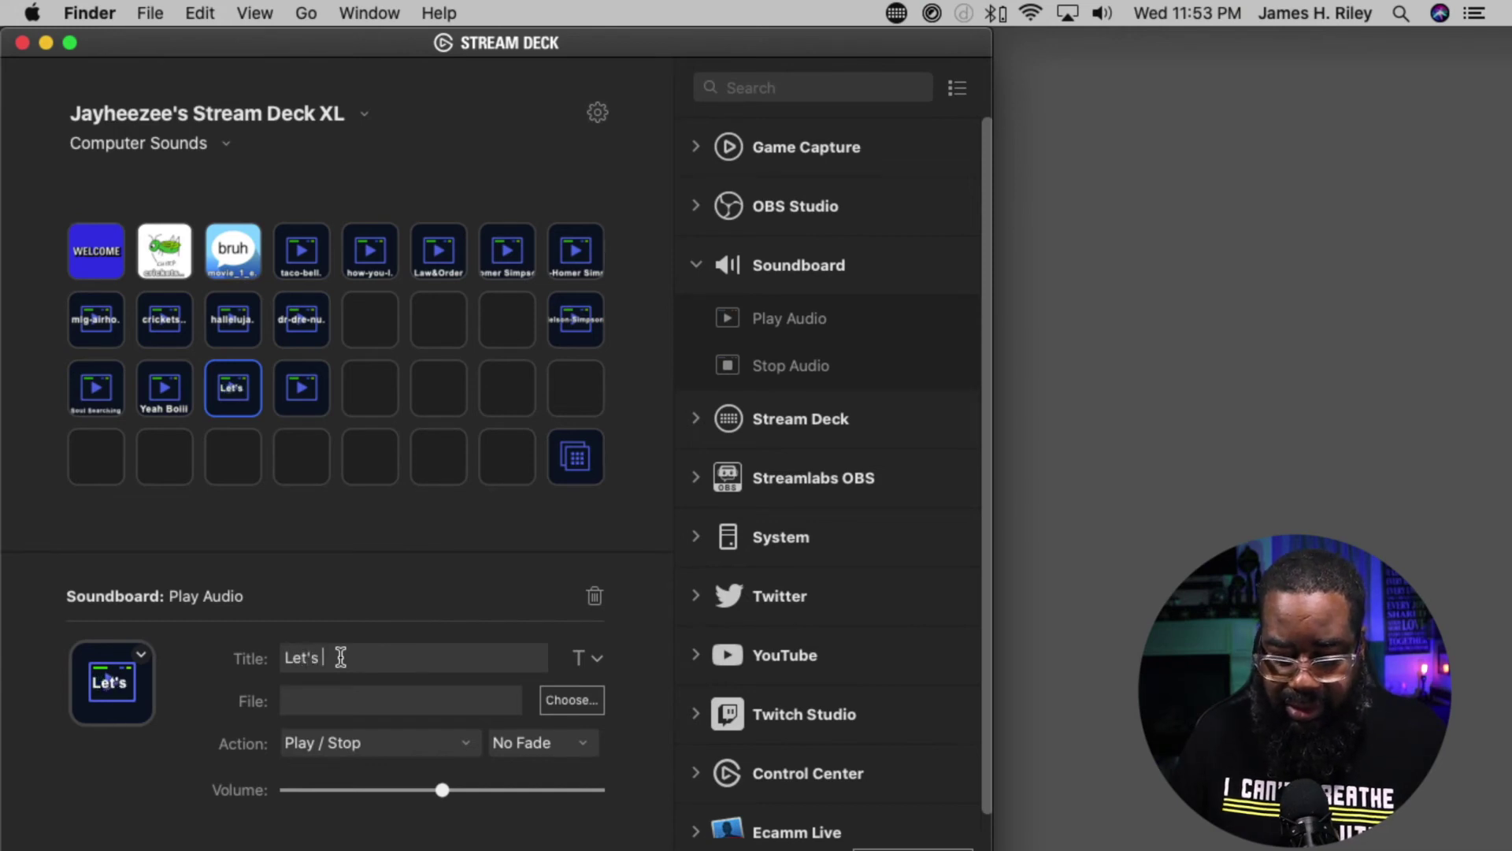
{"action": "type", "text": "Go"}
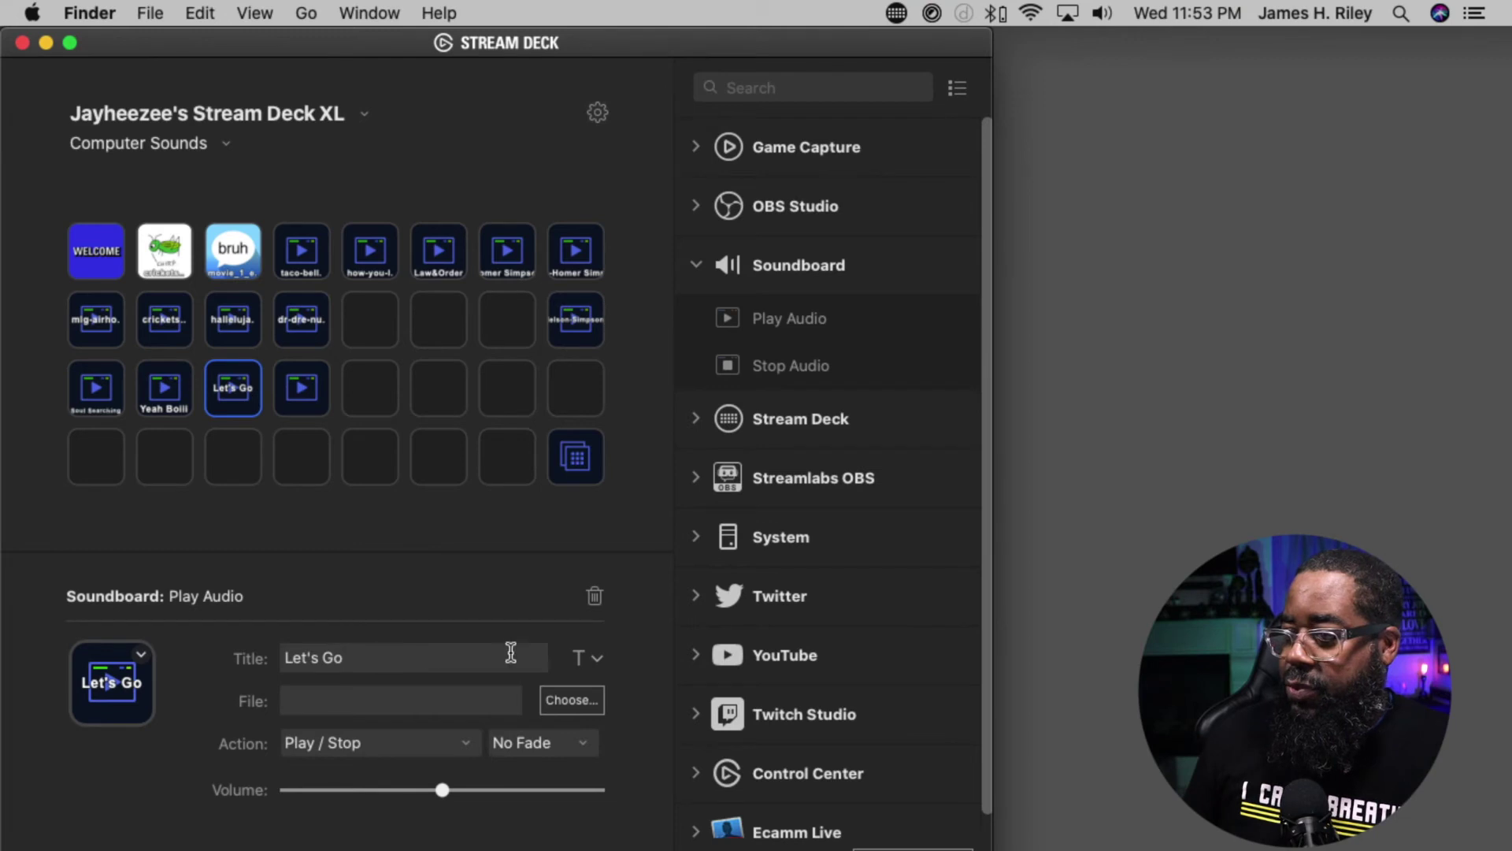
- Select the Let's Go title and align it to the bottom of the key
{"action": "left_click", "coordinate": [589, 658]}
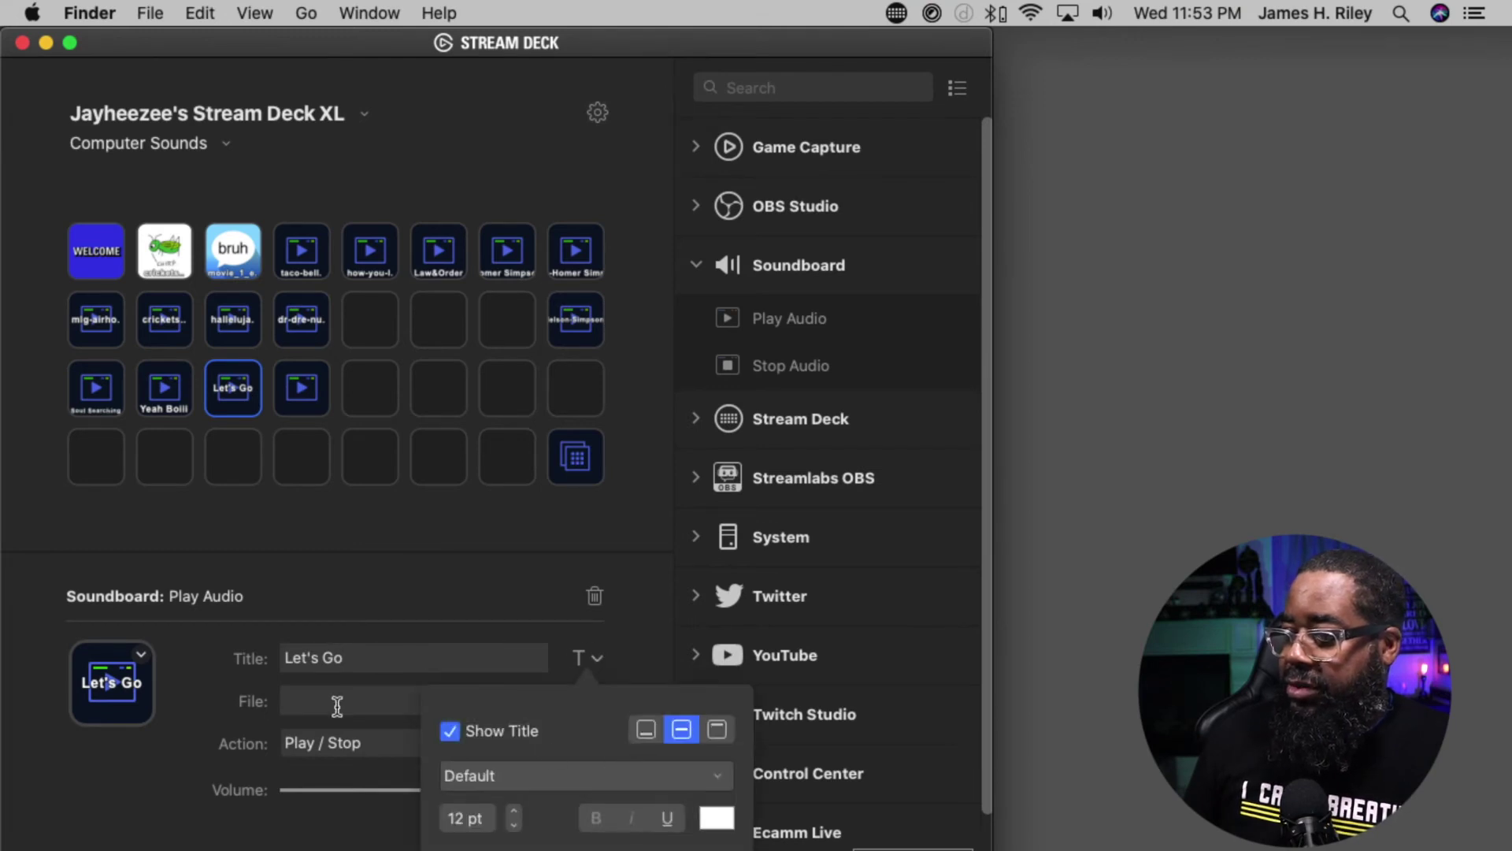
{"action": "left_click", "coordinate": [314, 659]}
{"action": "left_click_drag", "start_coordinate": [310, 658], "coordinate": [319, 662]}
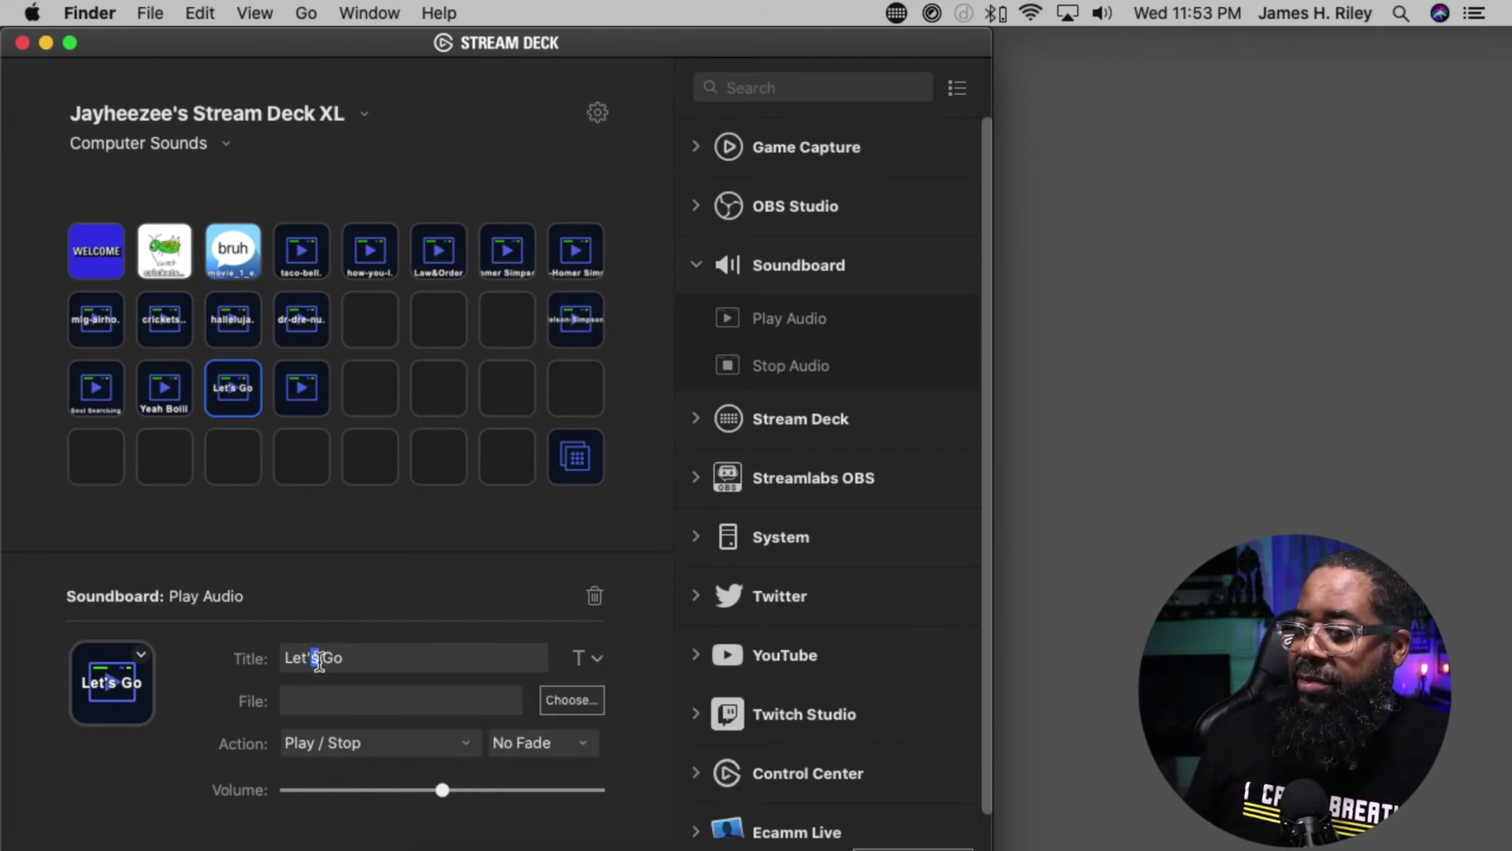
{"action": "triple_click", "coordinate": [319, 661]}
{"action": "left_click", "coordinate": [601, 666]}
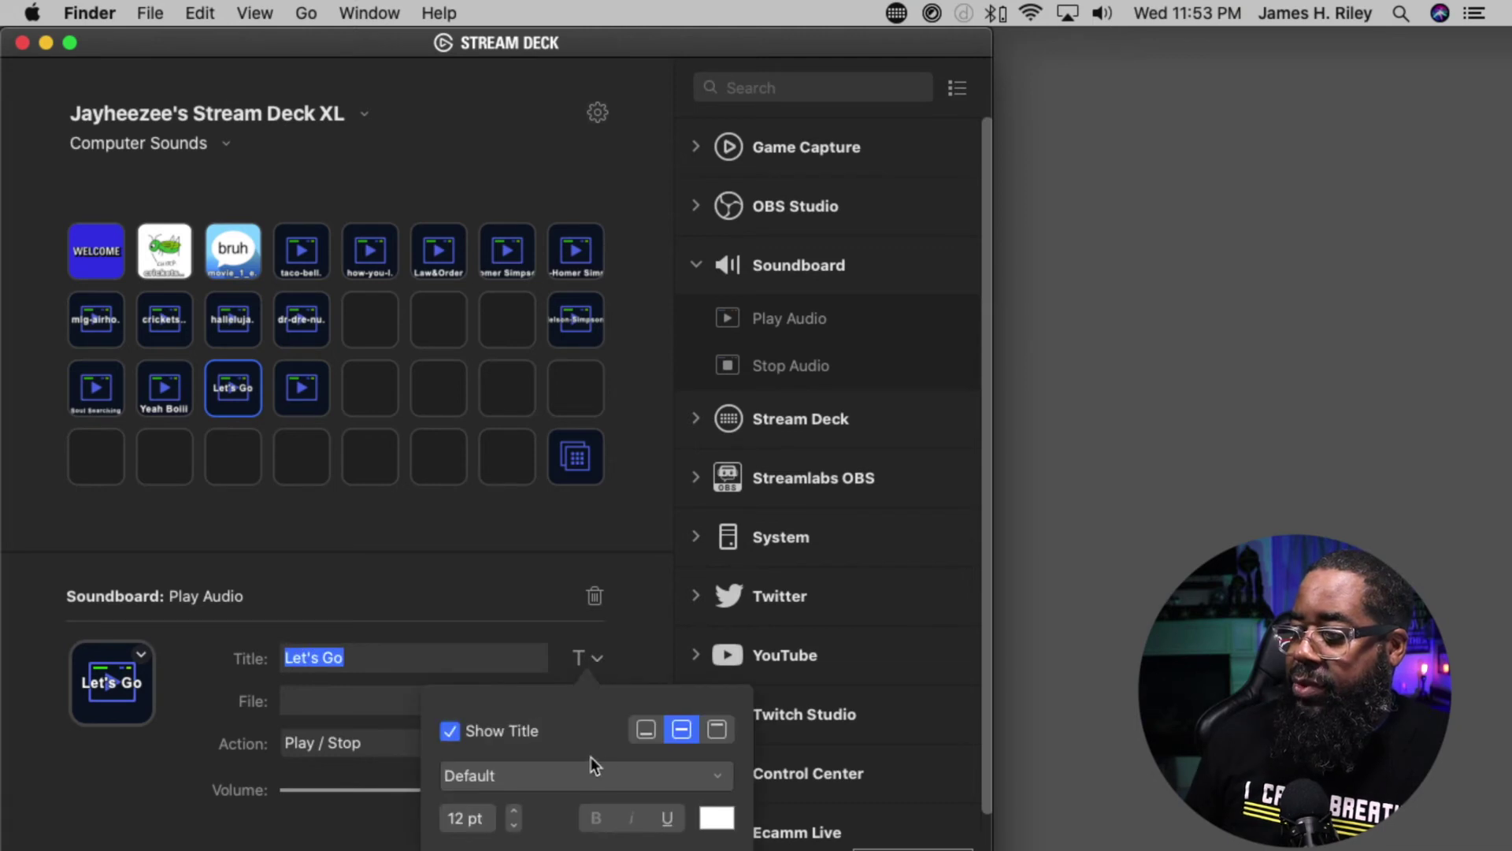
{"action": "left_click", "coordinate": [645, 729]}
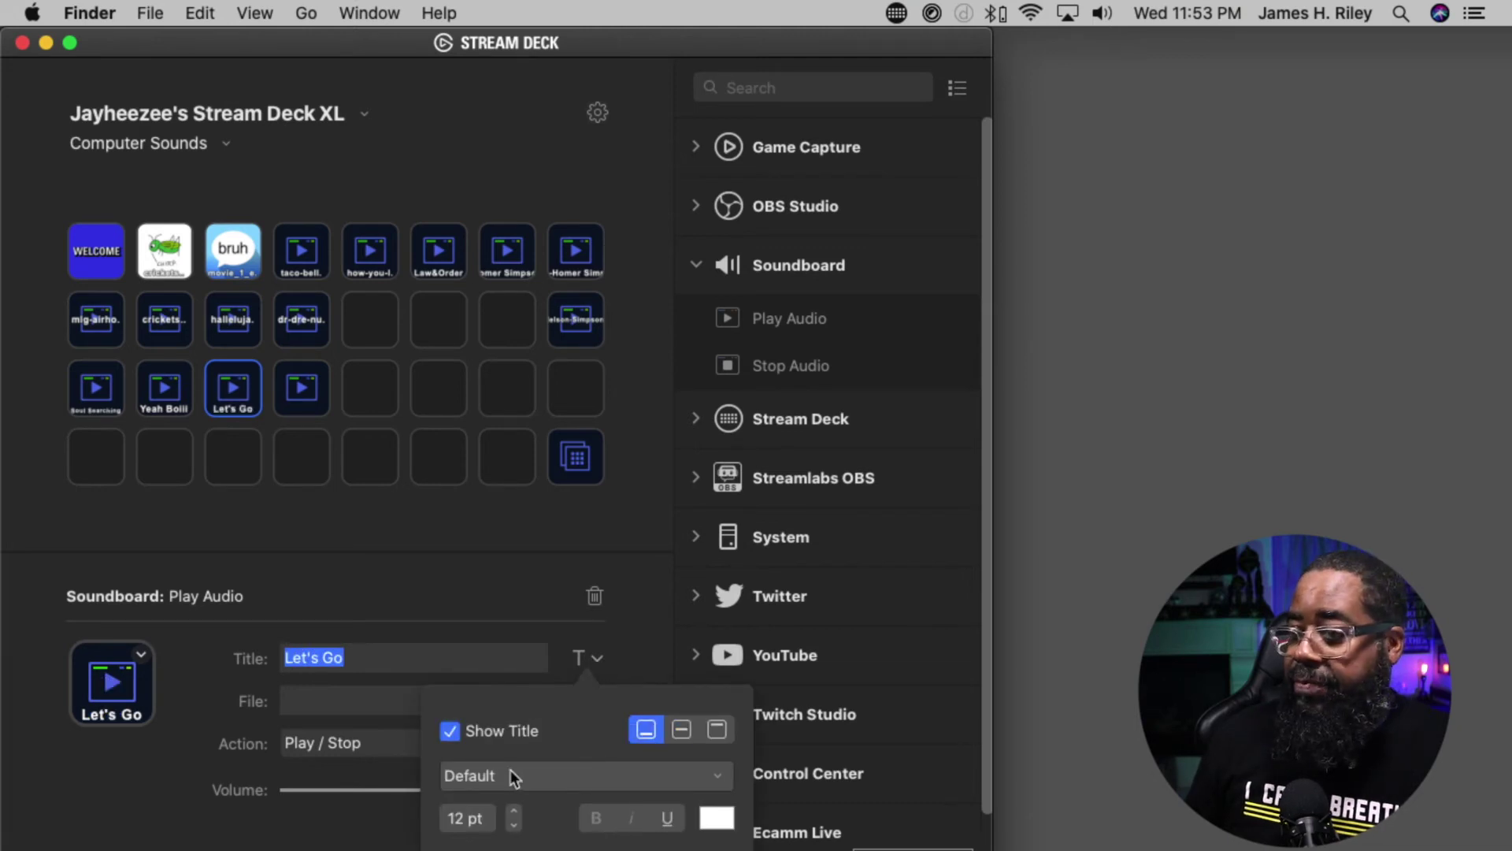
{"action": "left_click", "coordinate": [435, 611]}
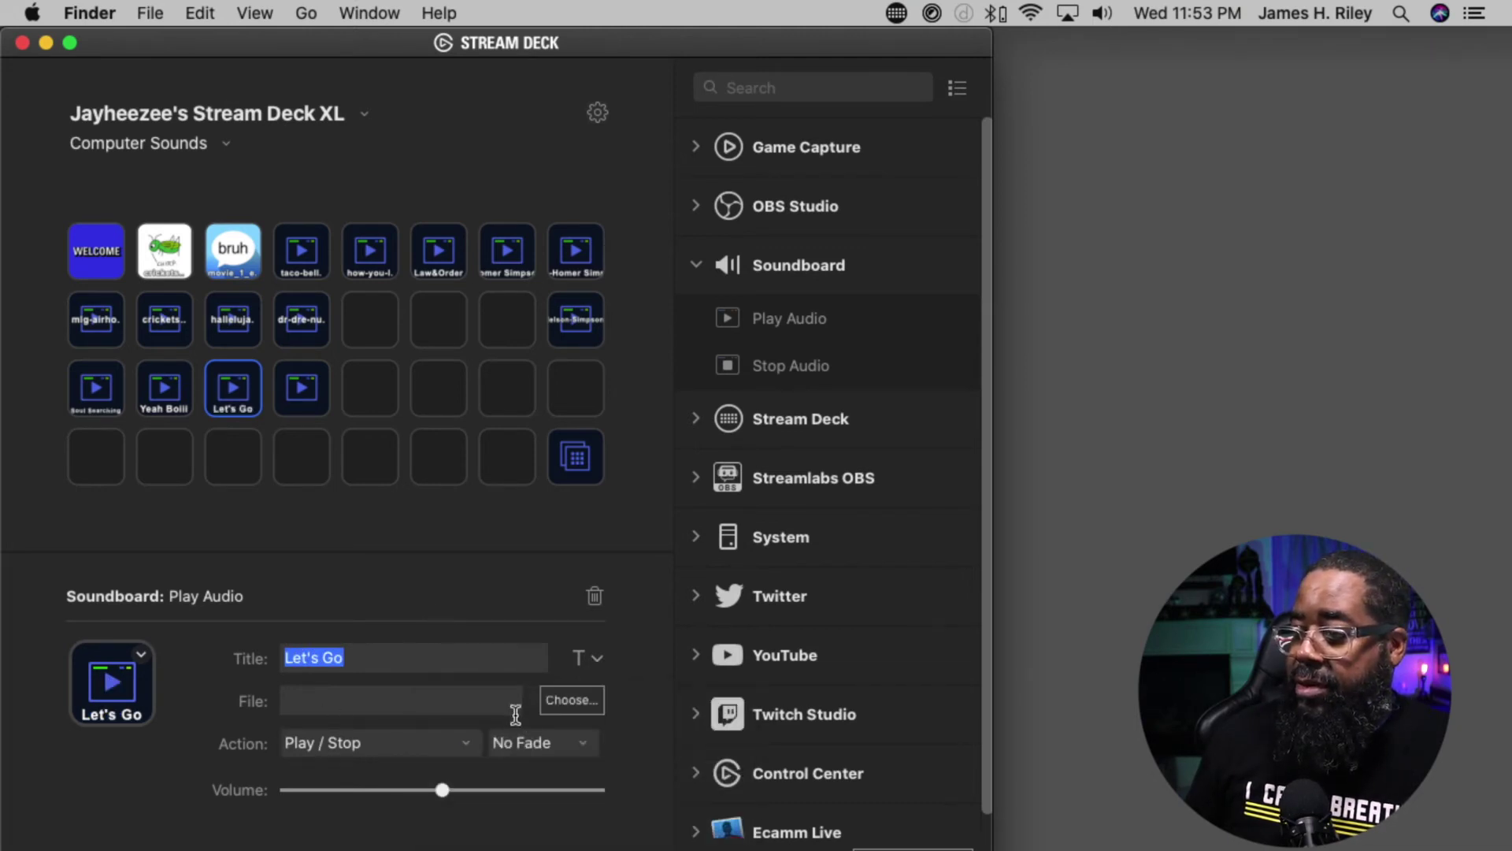
- Search Downloads for 'let', preview vibez-lets-go.mp3 and assign it to the Let's Go key
{"action": "left_click", "coordinate": [564, 701]}
{"action": "left_click", "coordinate": [1050, 129]}
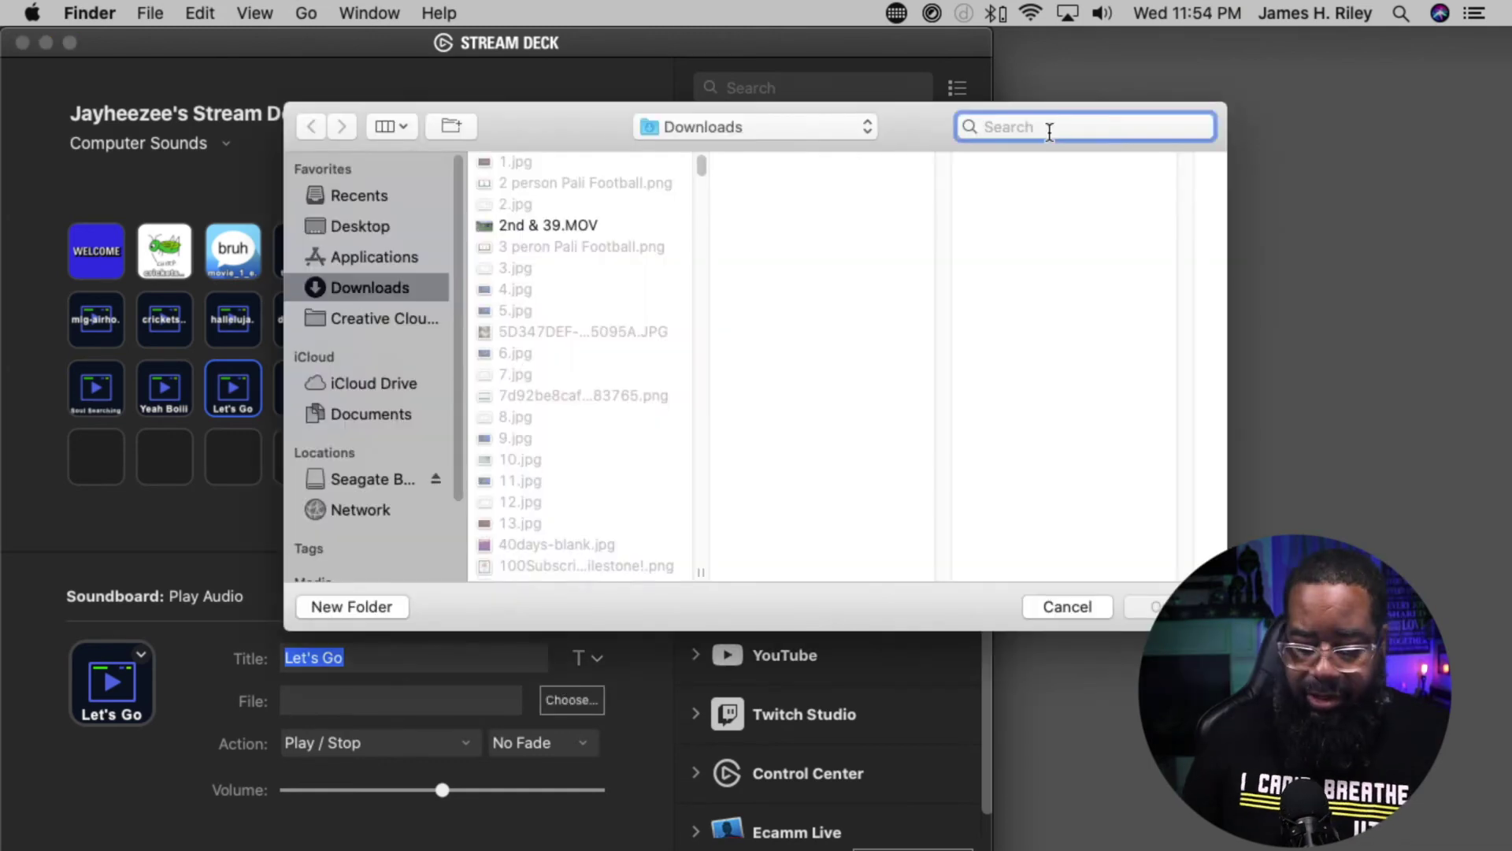
{"action": "type", "text": "let"}
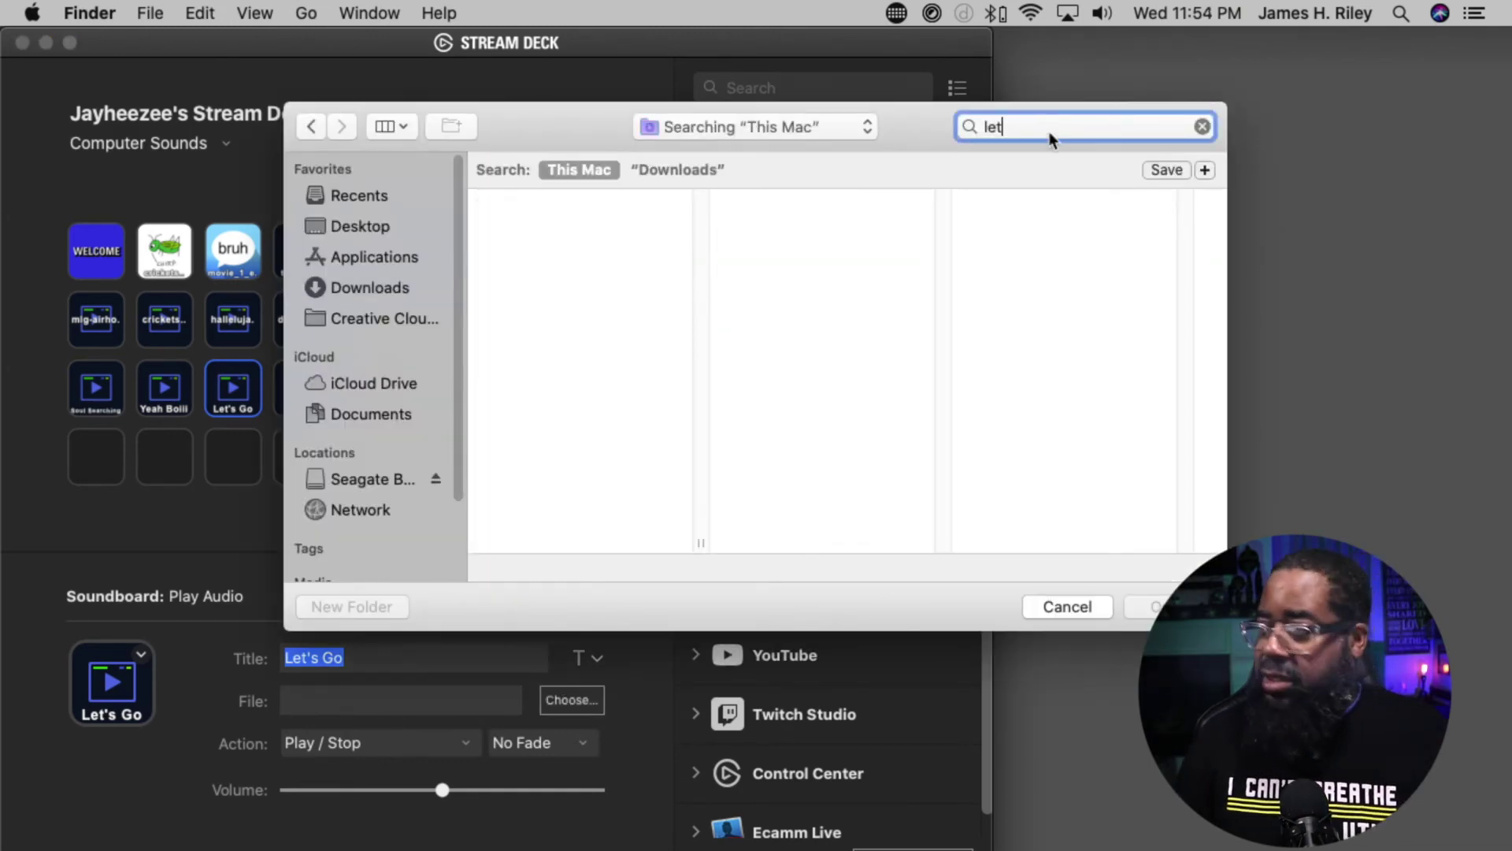
{"action": "left_click", "coordinate": [673, 169]}
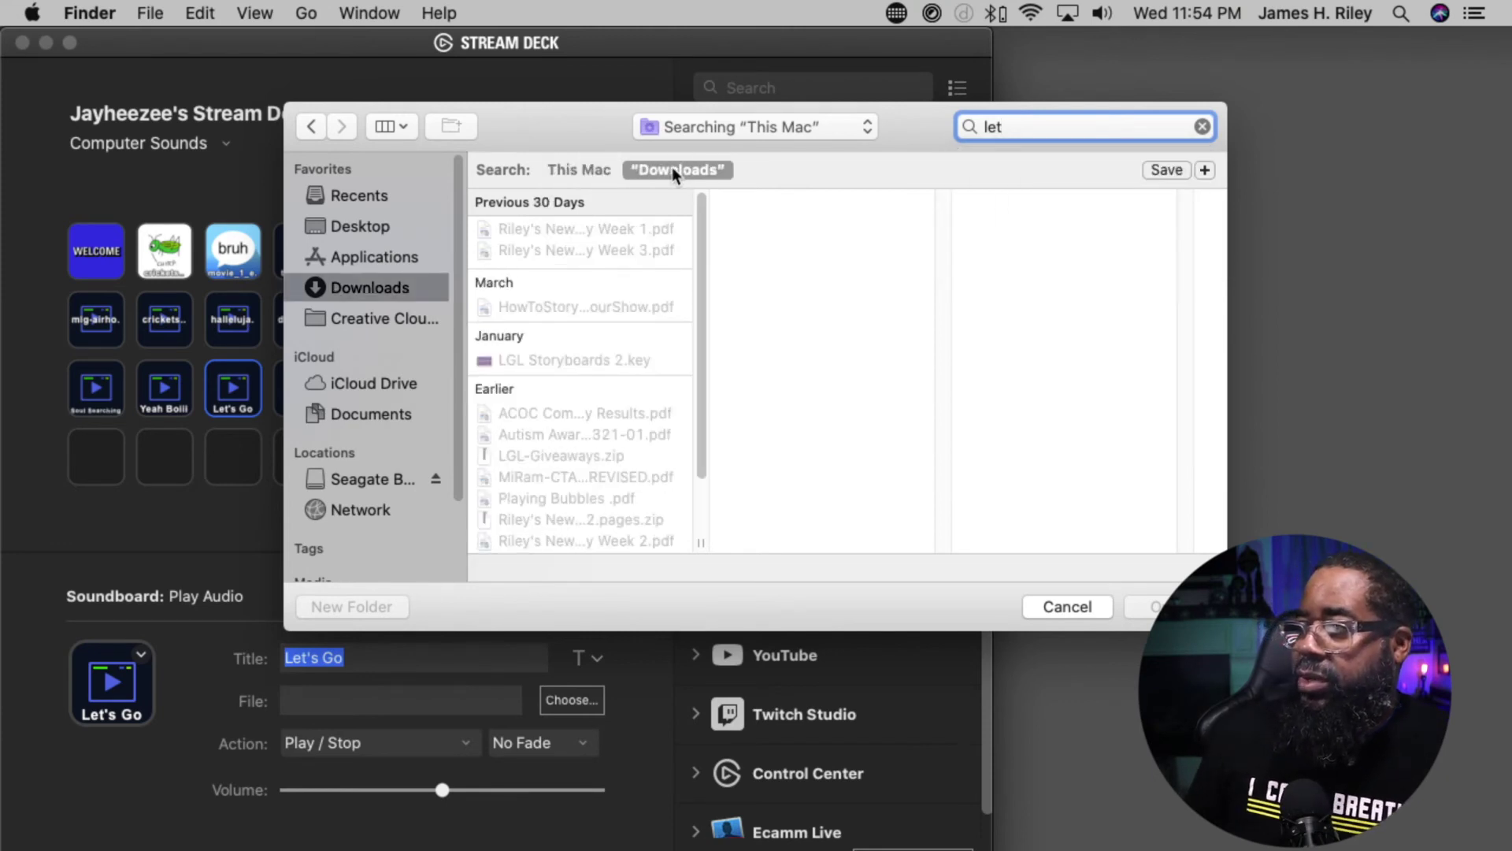
{"action": "left_click", "coordinate": [698, 360]}
{"action": "left_click_drag", "start_coordinate": [698, 361], "coordinate": [702, 432]}
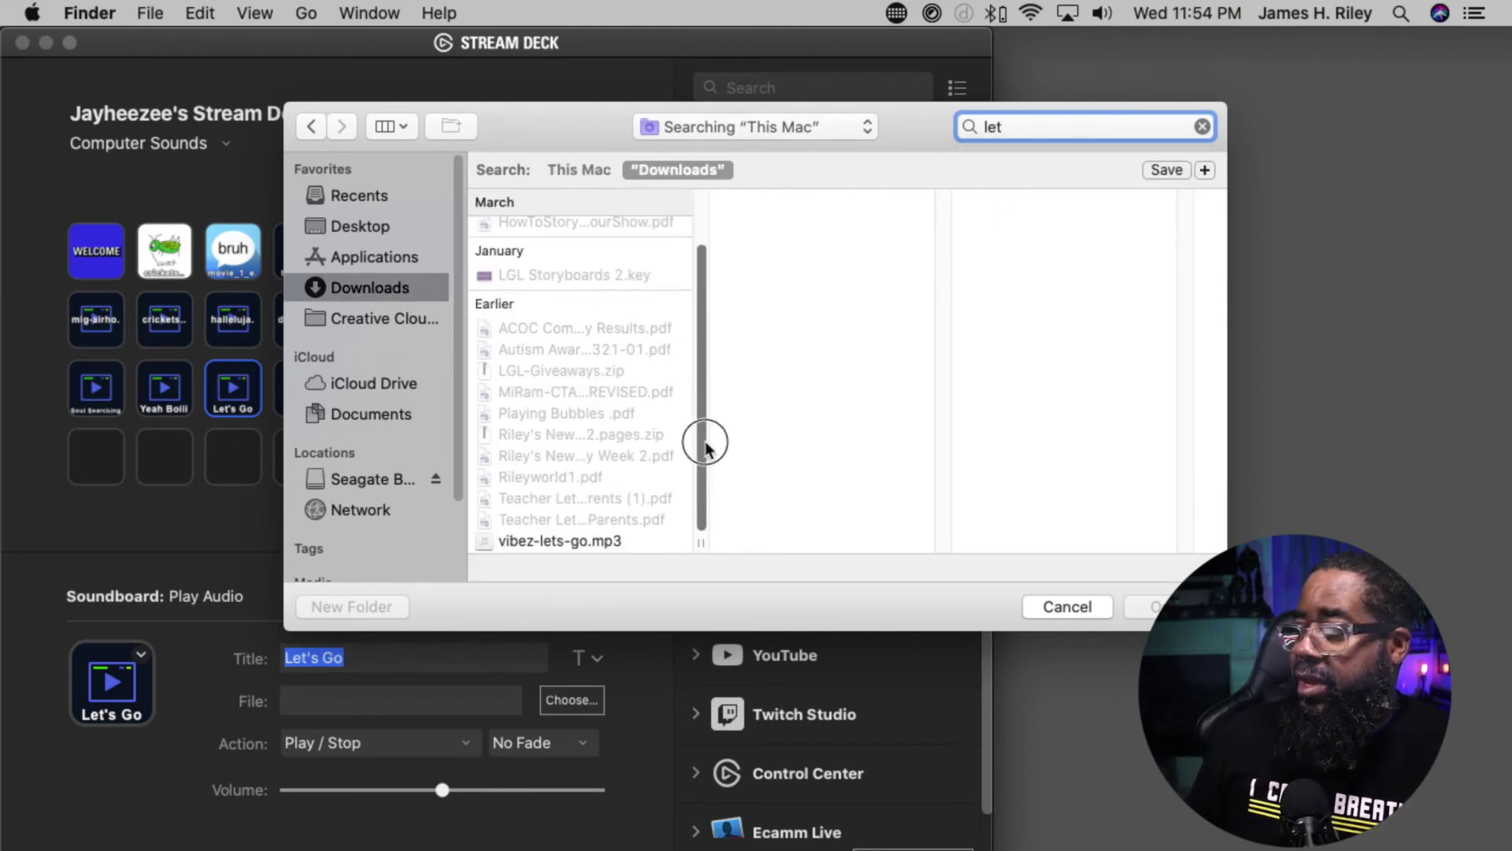
{"action": "left_click", "coordinate": [541, 542]}
{"action": "mouse_move", "coordinate": [959, 335]}
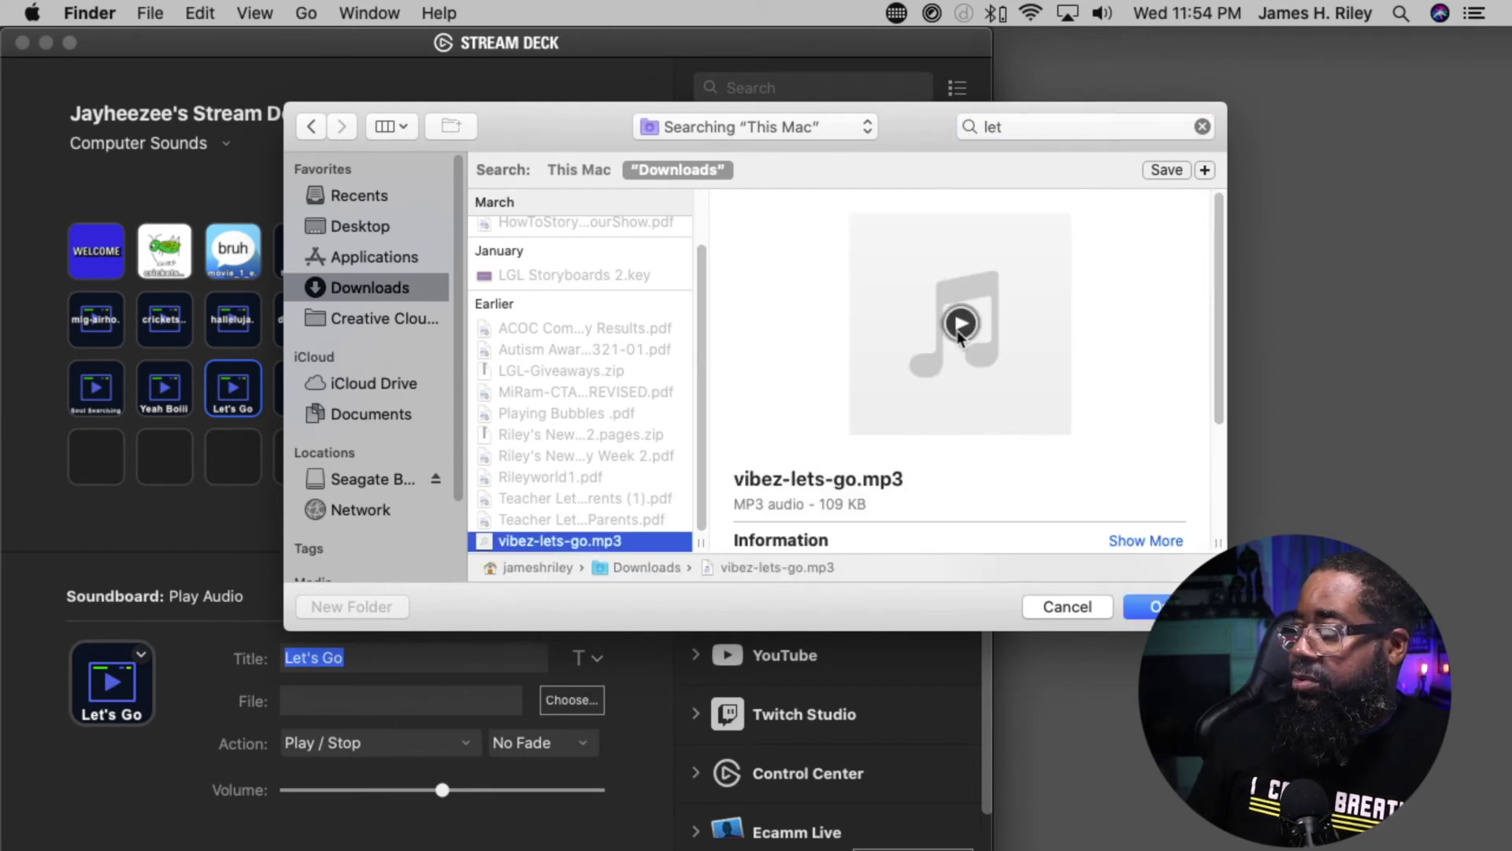
{"action": "left_click", "coordinate": [961, 324]}
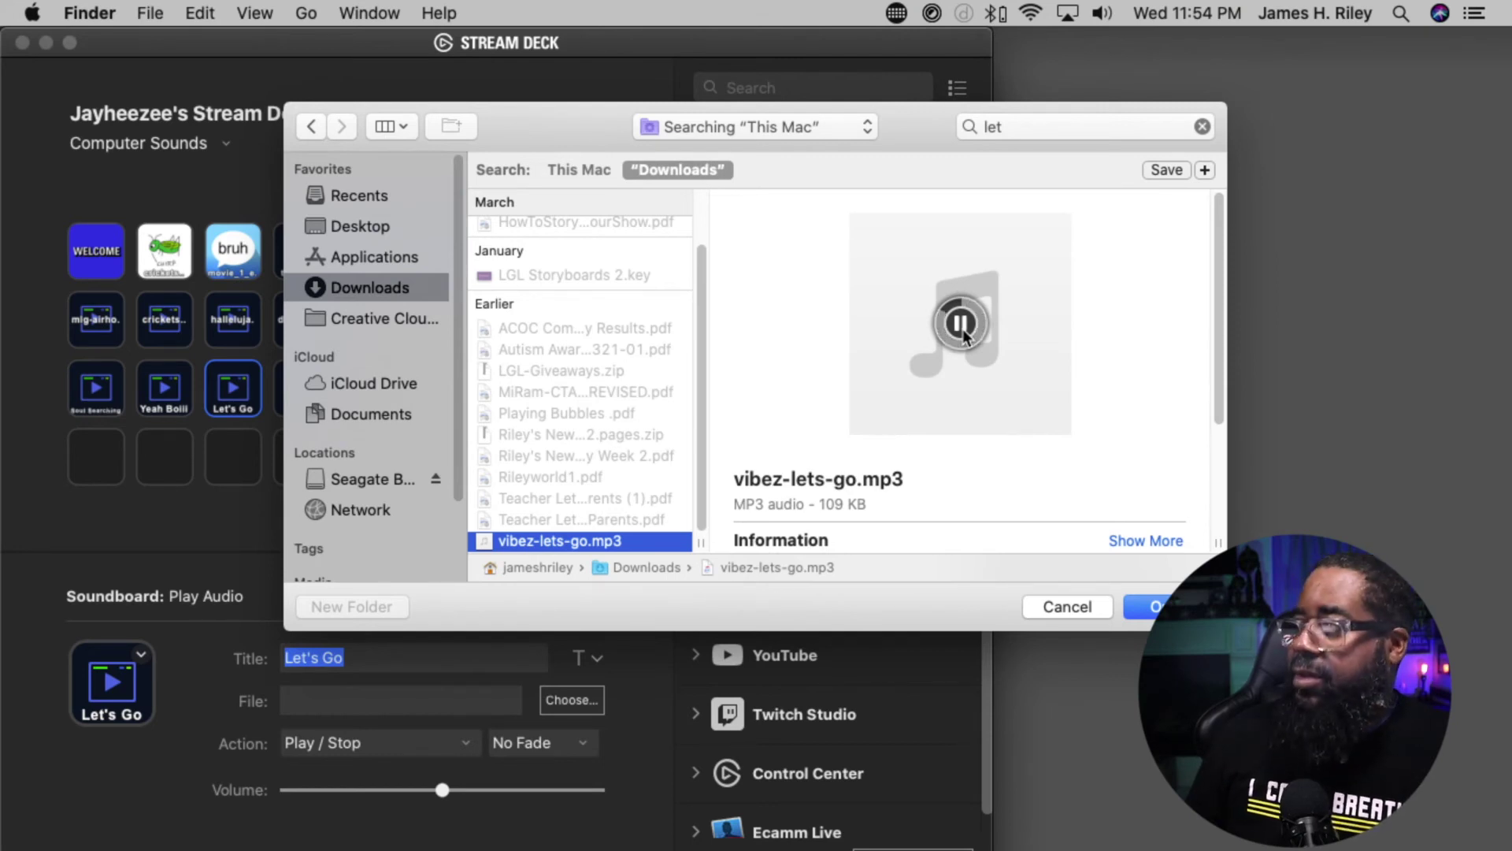
{"action": "left_click", "coordinate": [961, 325]}
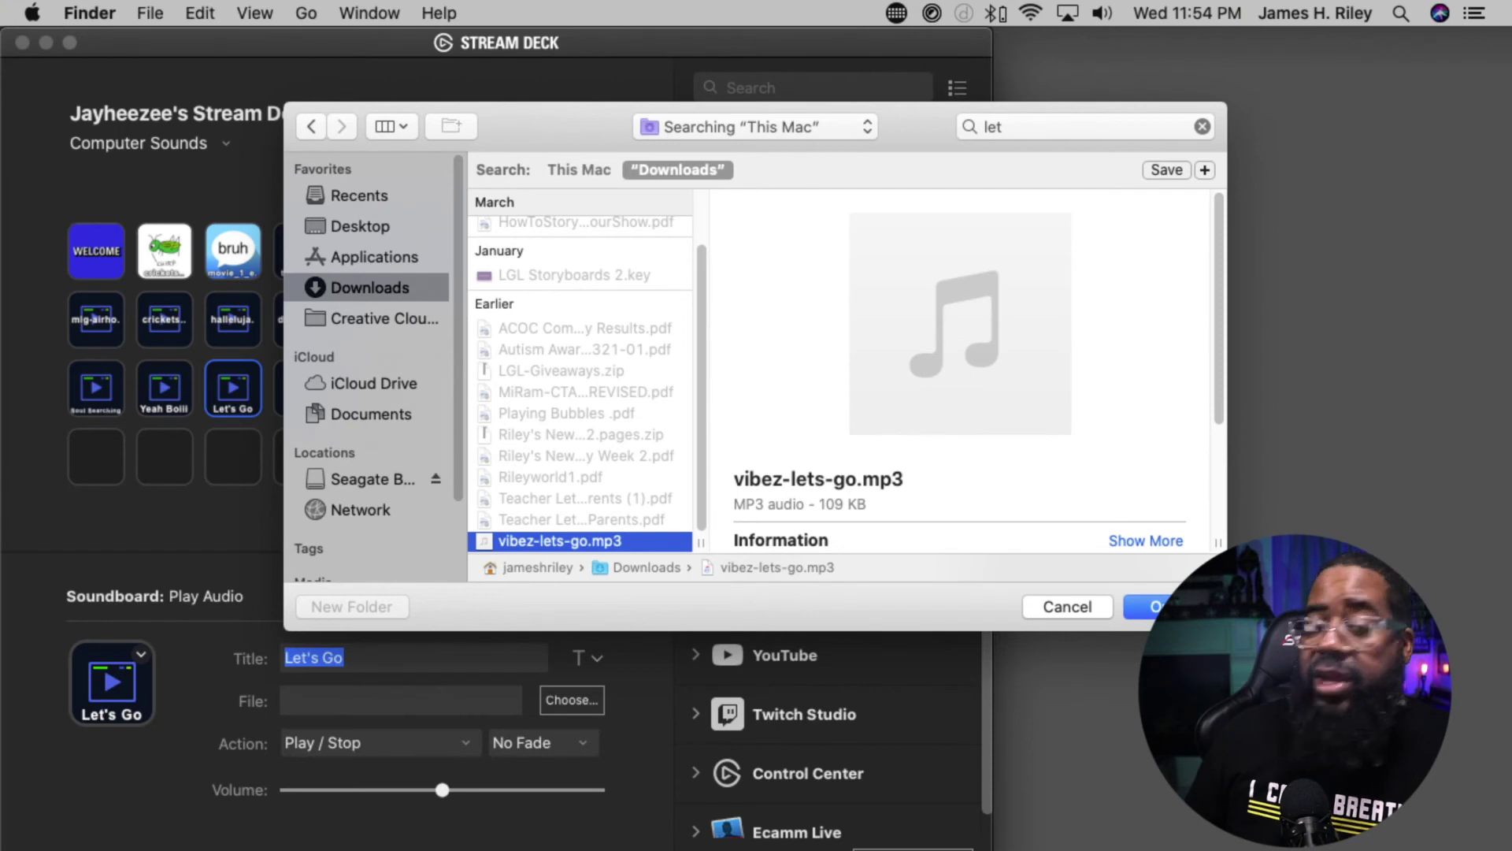
{"action": "left_click", "coordinate": [1156, 606]}
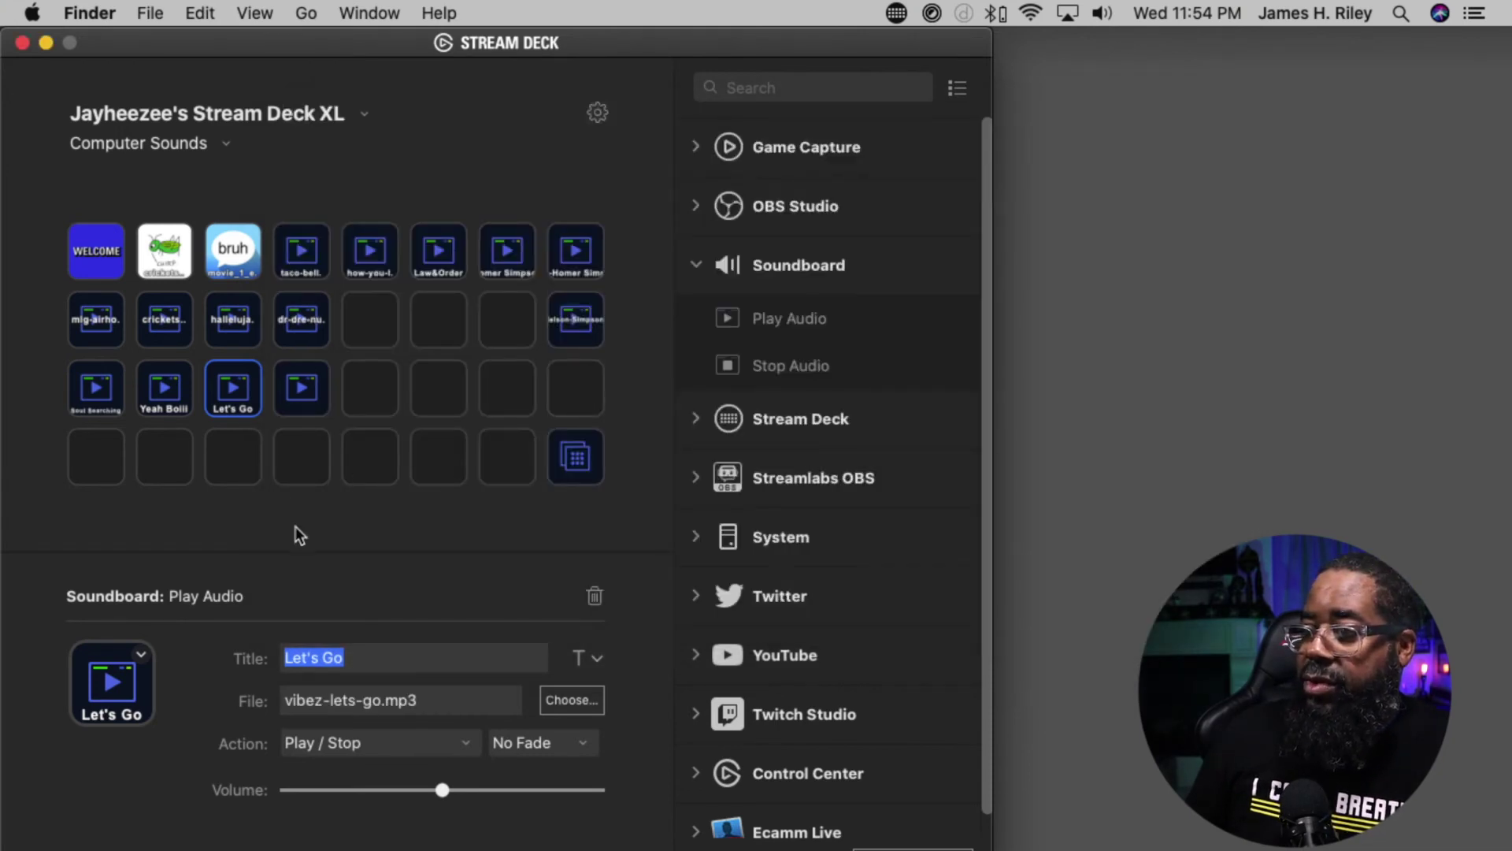
{"action": "left_click", "coordinate": [295, 530]}
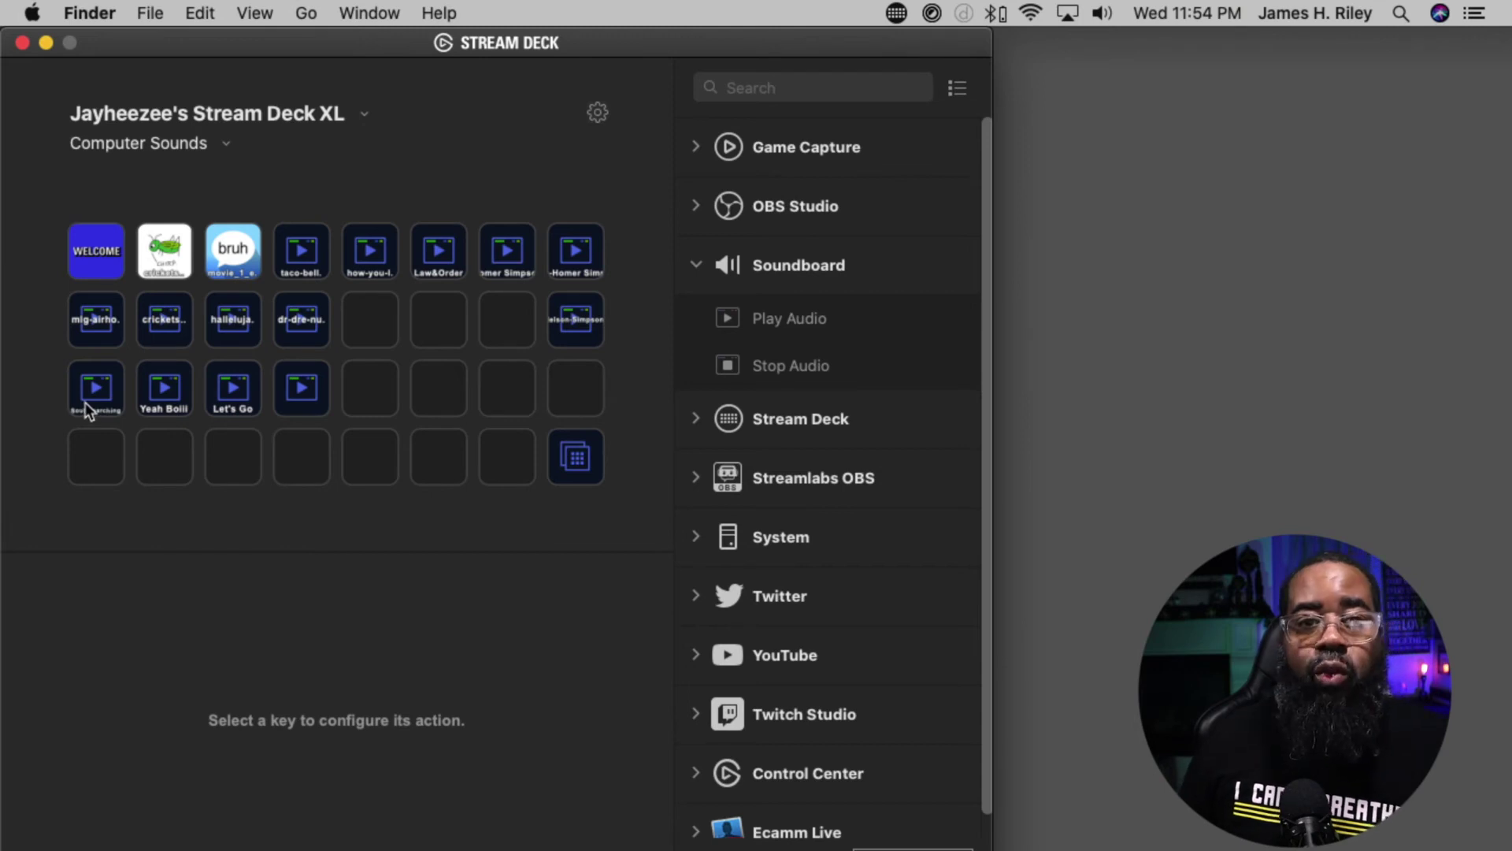